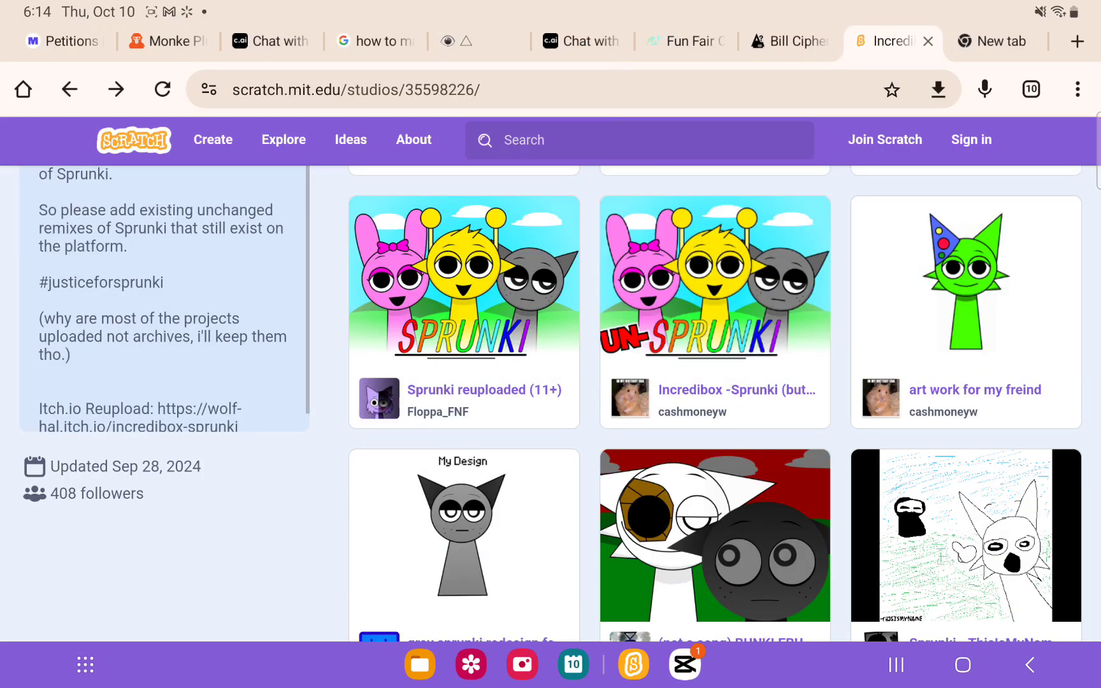
Step: Visit the Incredibox-Sprunki project, return to the studio, then open AYS Sprunki edition
click(715, 284)
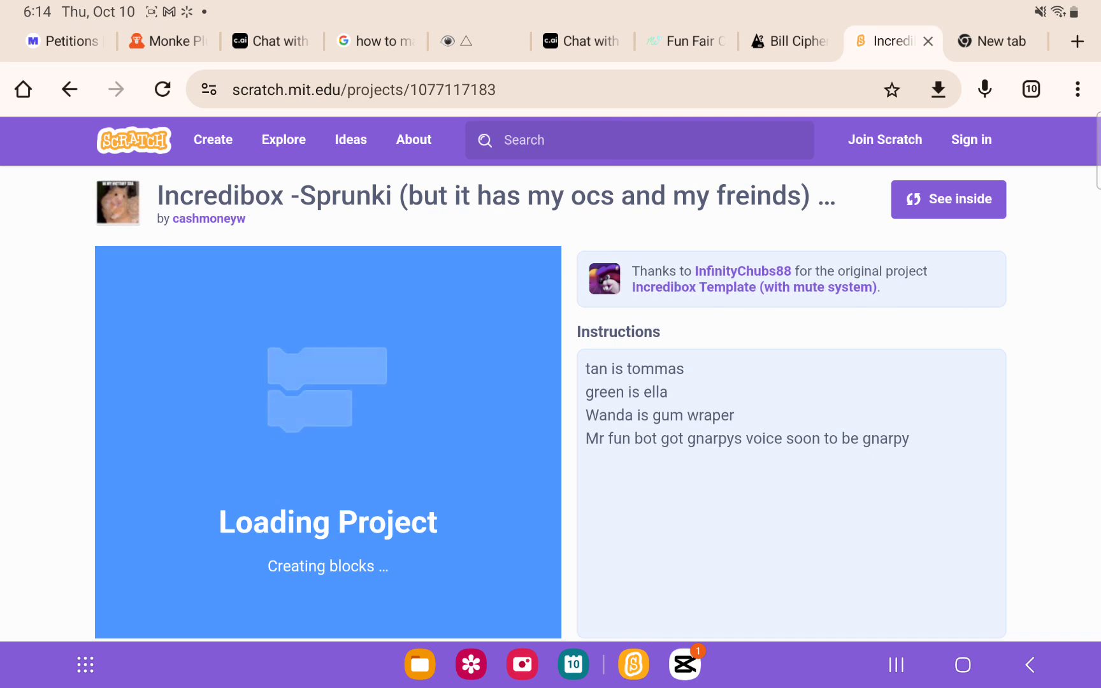
click(1029, 663)
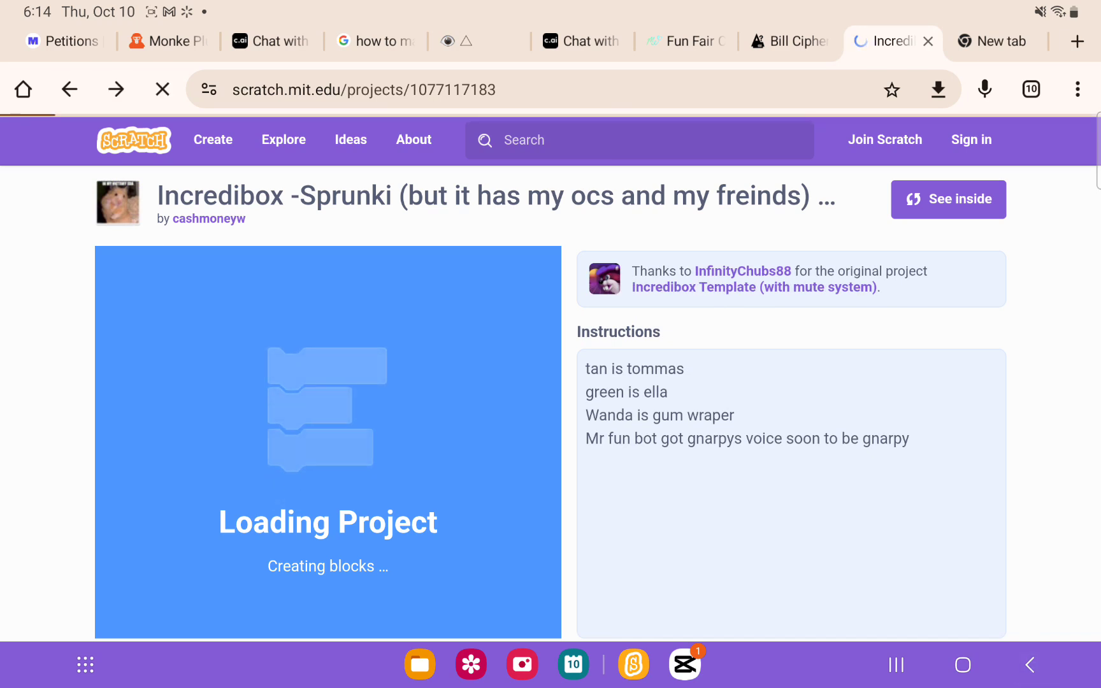
click(1028, 664)
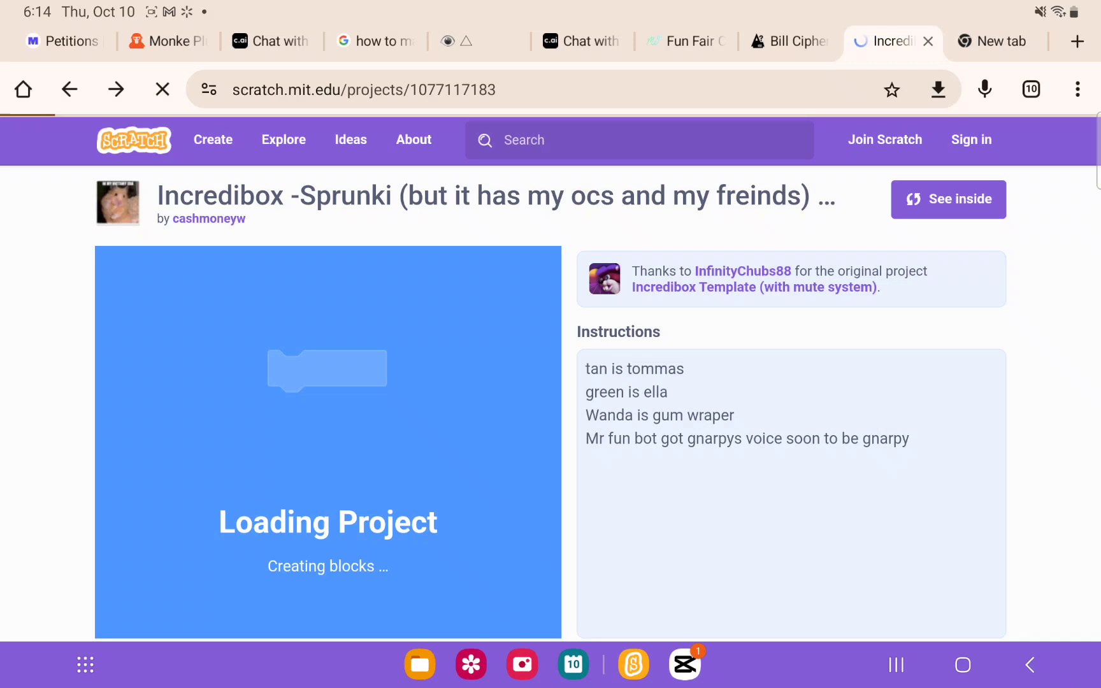
click(1030, 664)
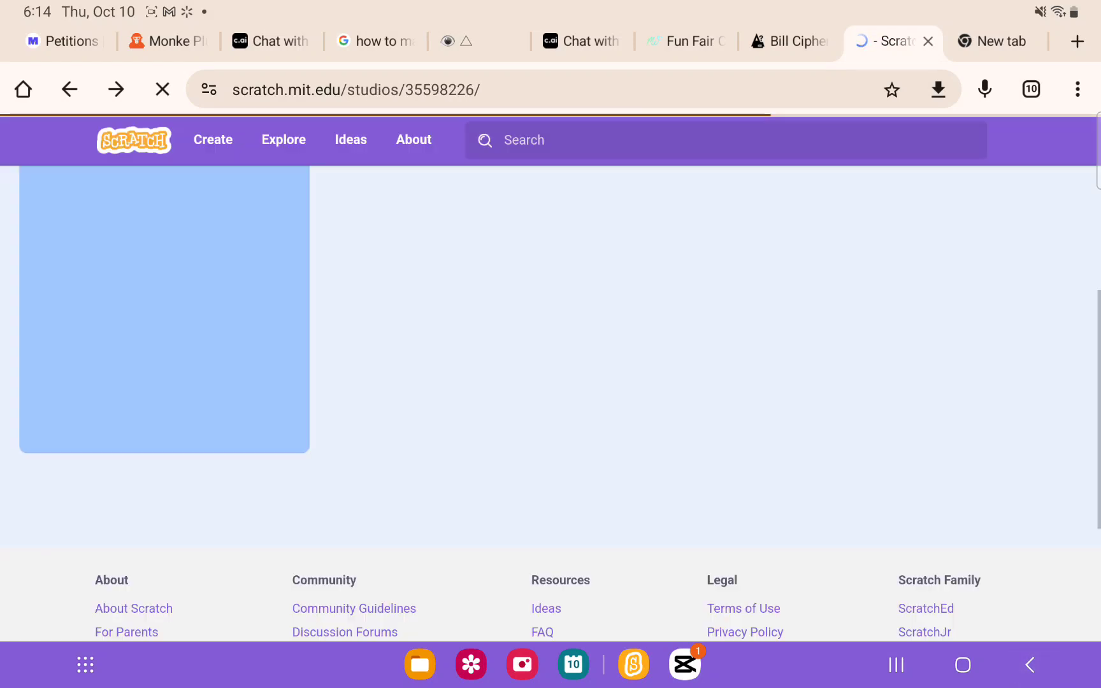
scroll(551, 404, down, 3)
scroll(550, 404, down, 5)
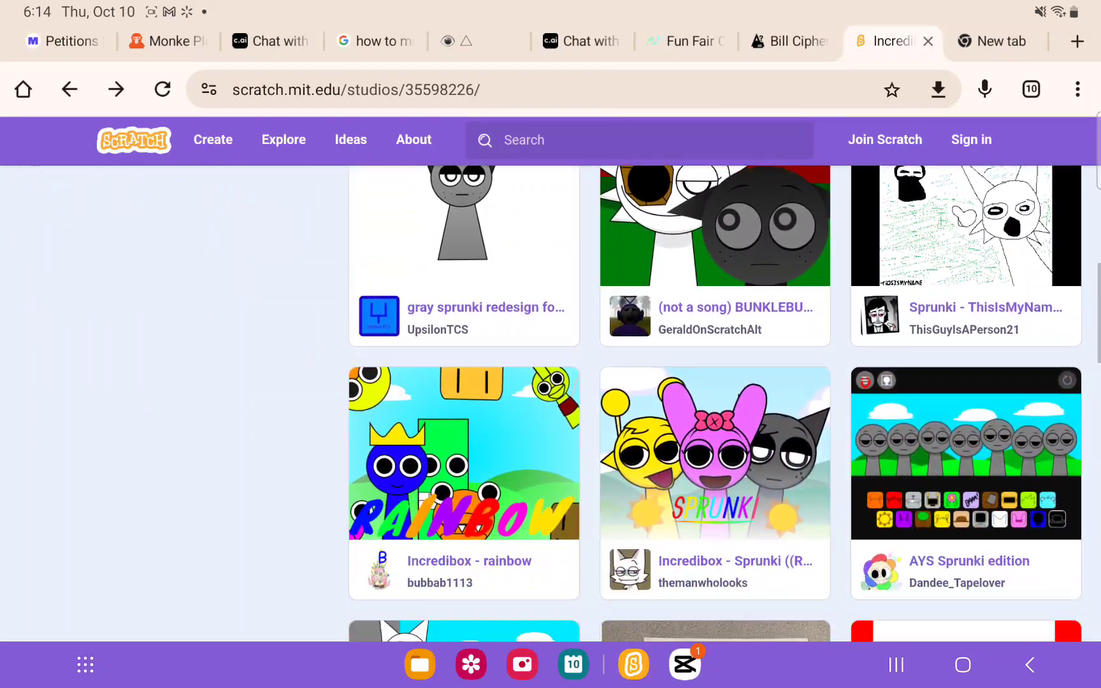
scroll(714, 405, down, 2)
click(965, 344)
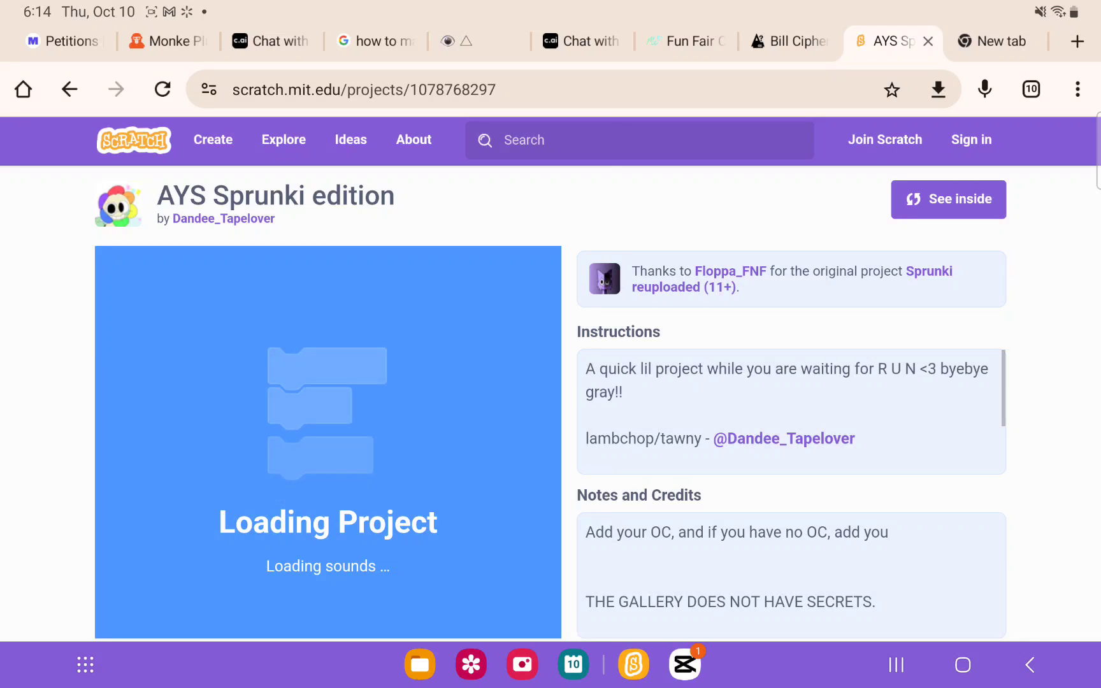
scroll(550, 387, down, 1)
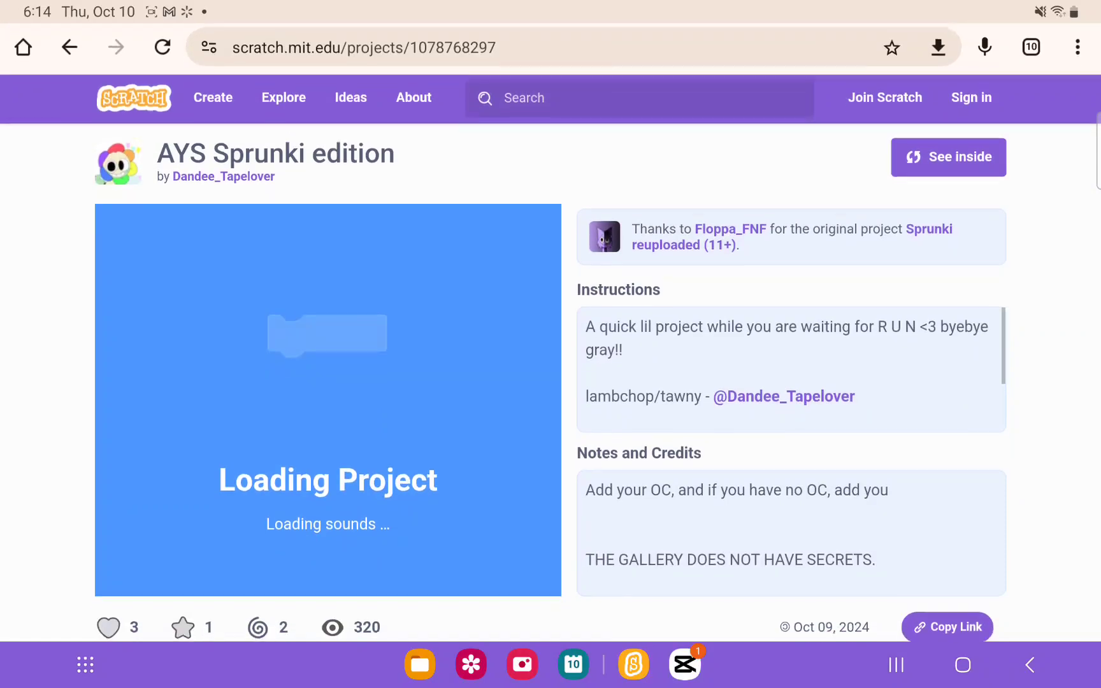
scroll(550, 387, down, 1)
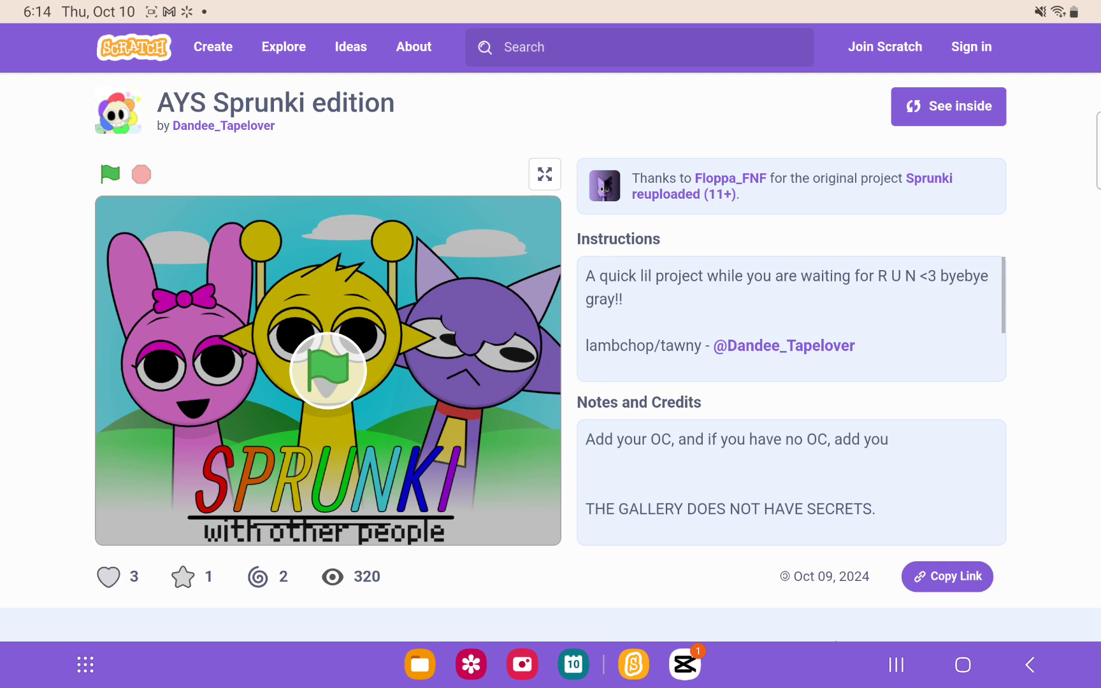
Step: Start the loaded AYS Sprunki edition project with the green flag overlay
click(328, 370)
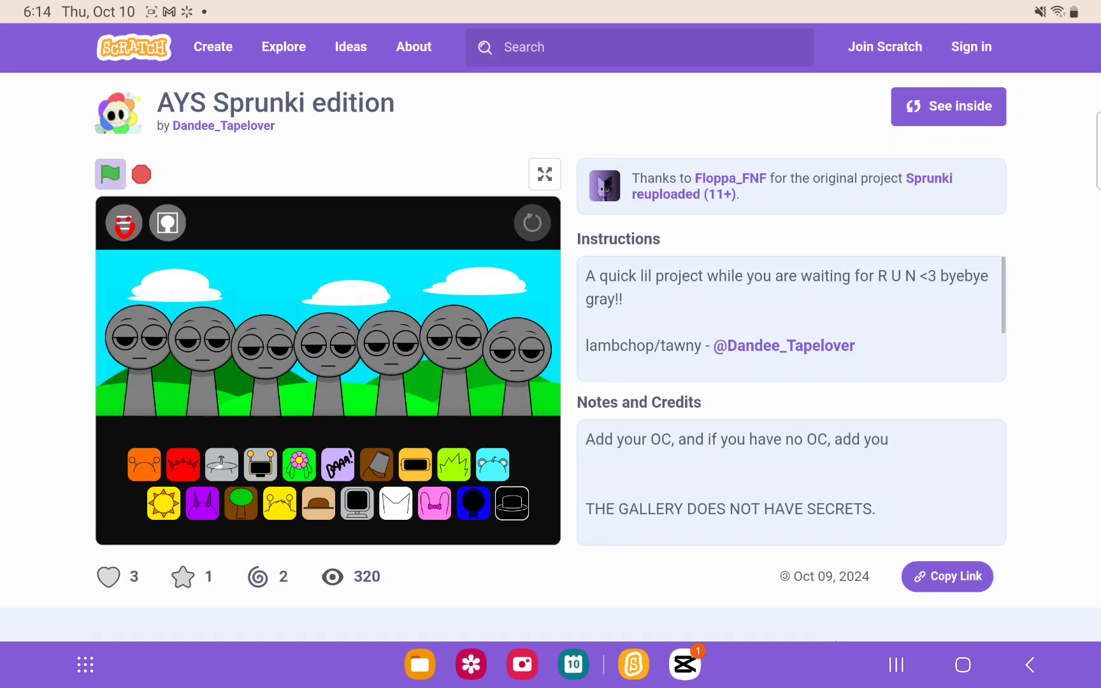
Step: Add white cat, hat, sun, tree, green flower and computer characters to the grey figures
drag(395, 503, 392, 370)
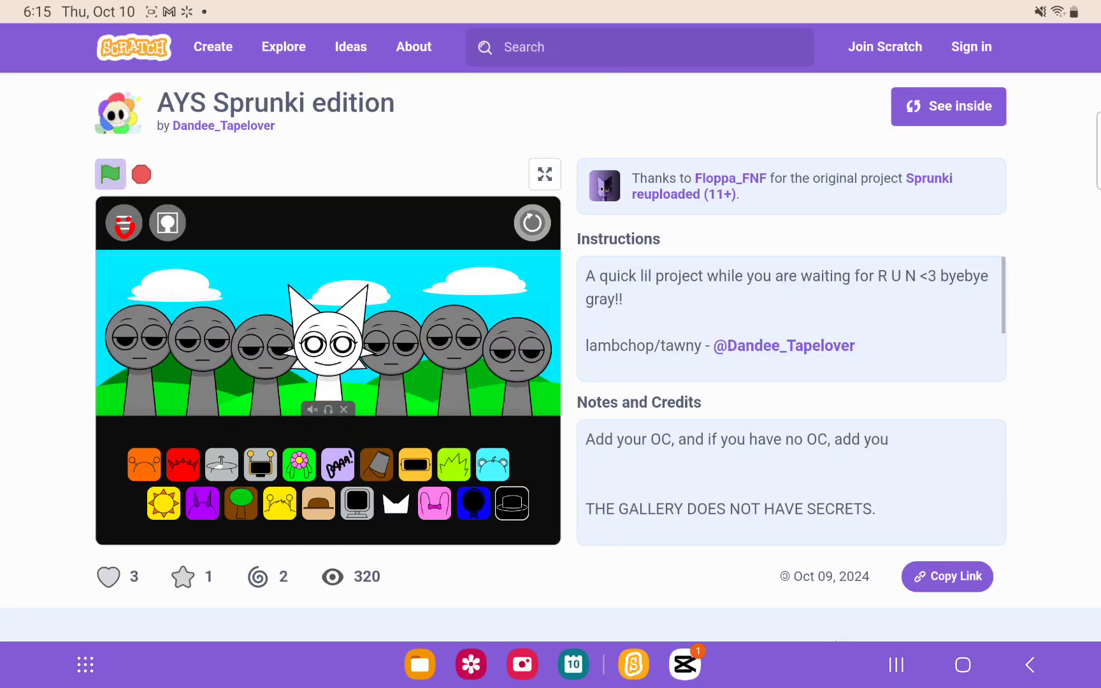
drag(221, 464, 202, 344)
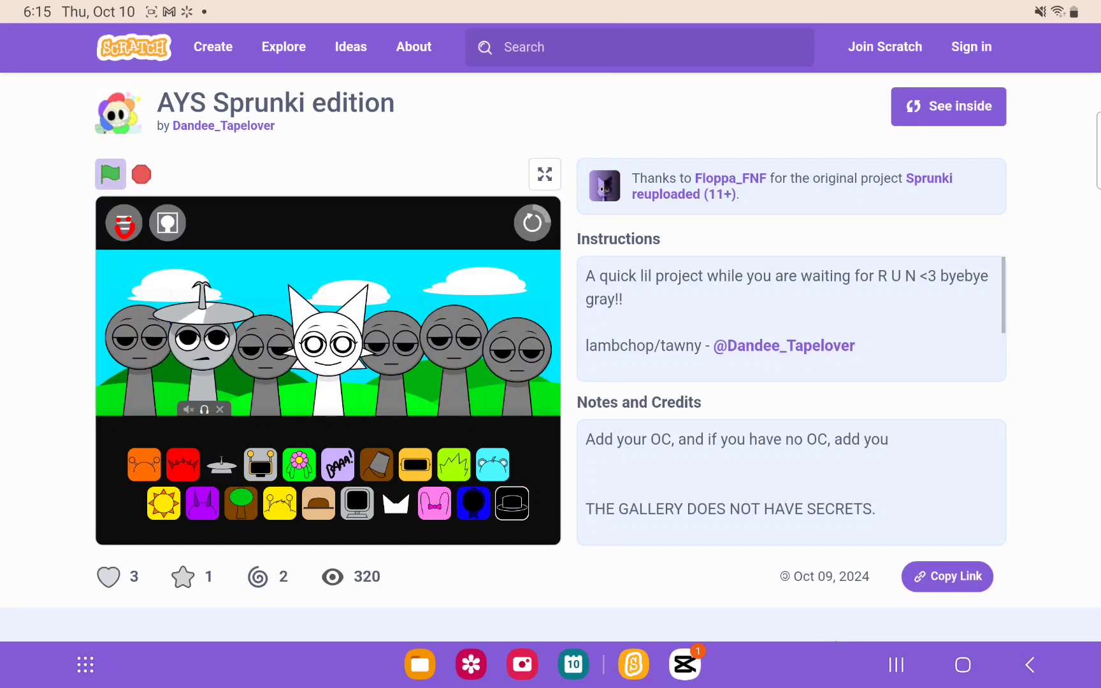
key(XF86AudioLowerVolume)
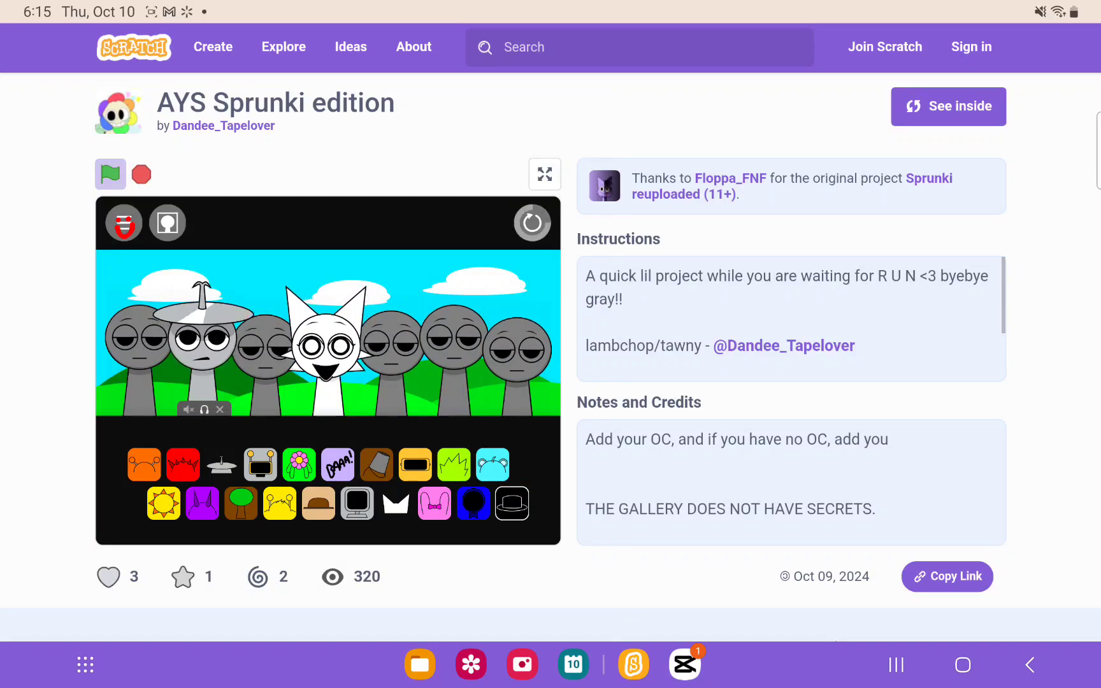
drag(164, 503, 138, 338)
drag(241, 502, 262, 344)
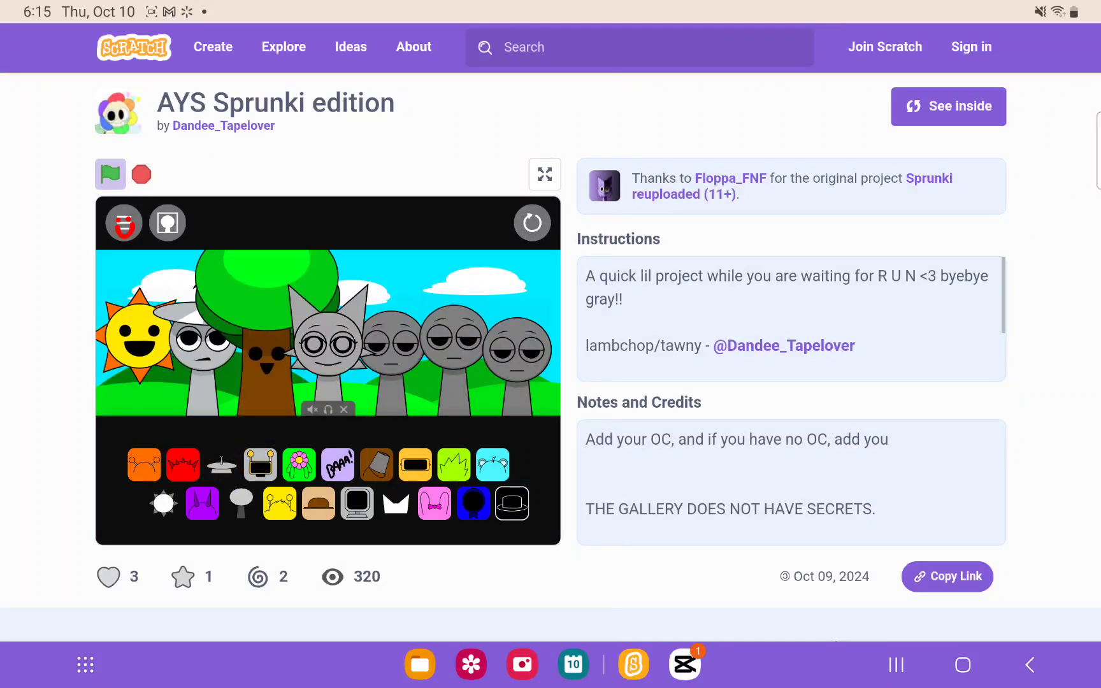
drag(396, 503, 328, 344)
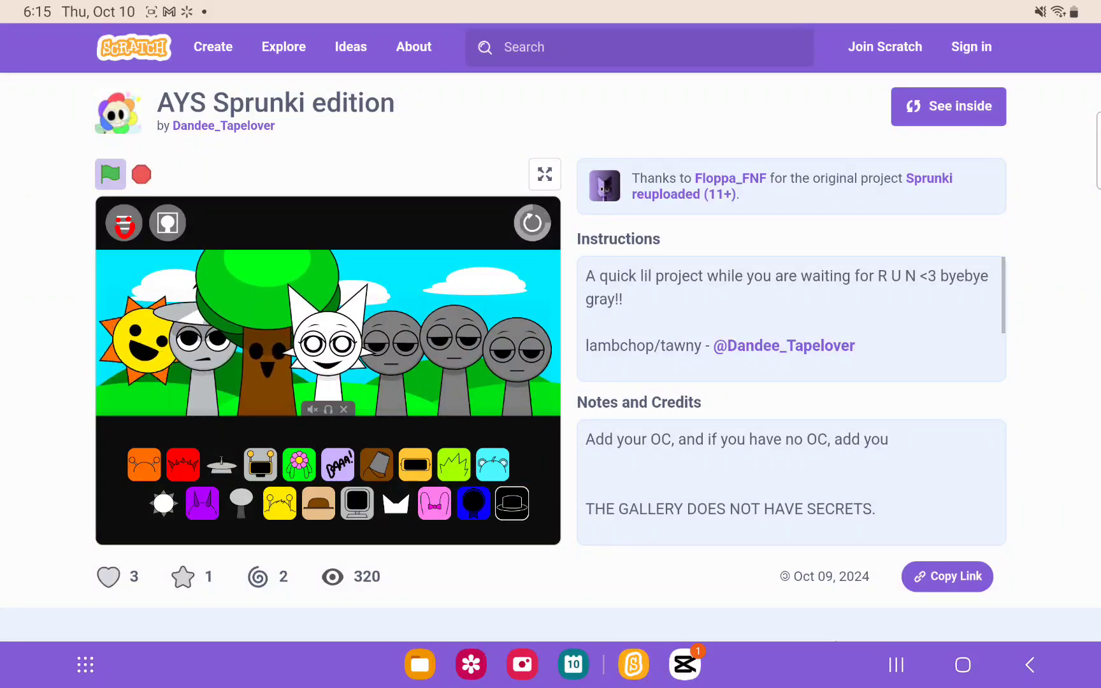
drag(299, 465, 392, 345)
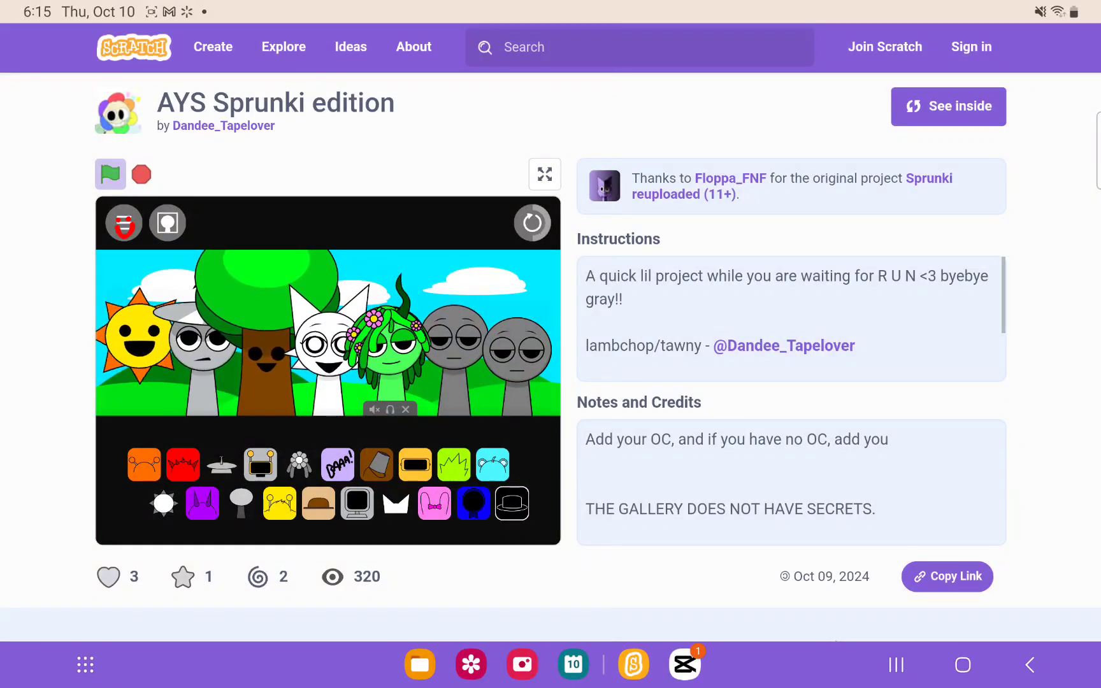
drag(357, 503, 454, 344)
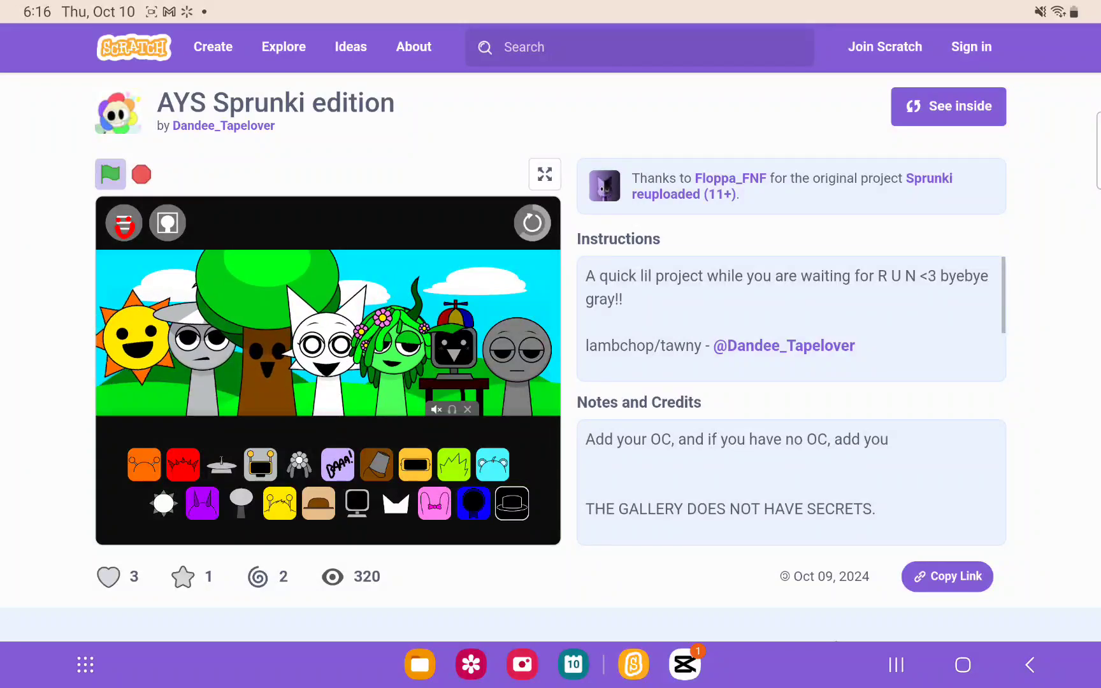
Step: Remove all six active characters: flower, white cat, tree, hat, sun and computer
click(466, 409)
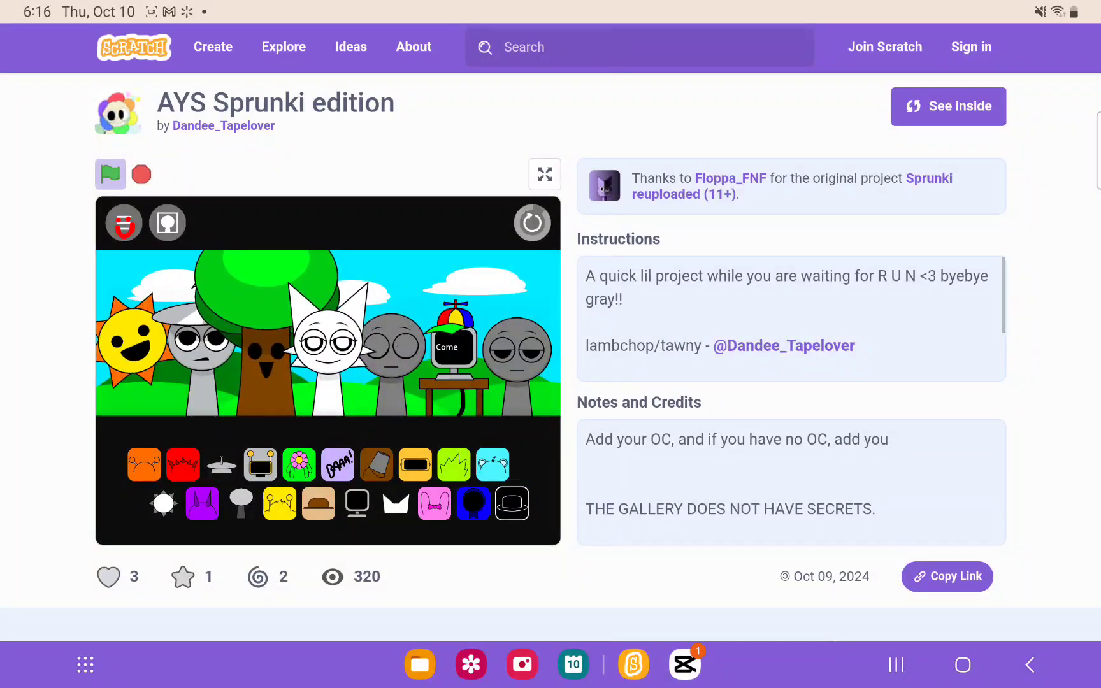
click(329, 353)
click(266, 328)
click(200, 353)
click(130, 340)
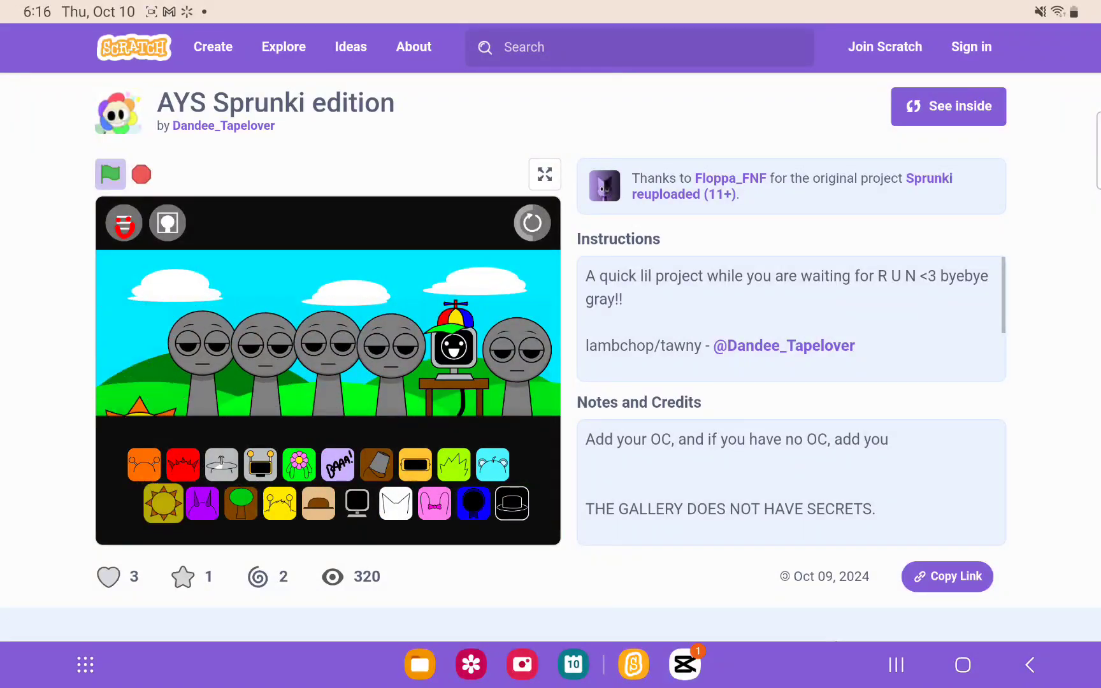
click(453, 347)
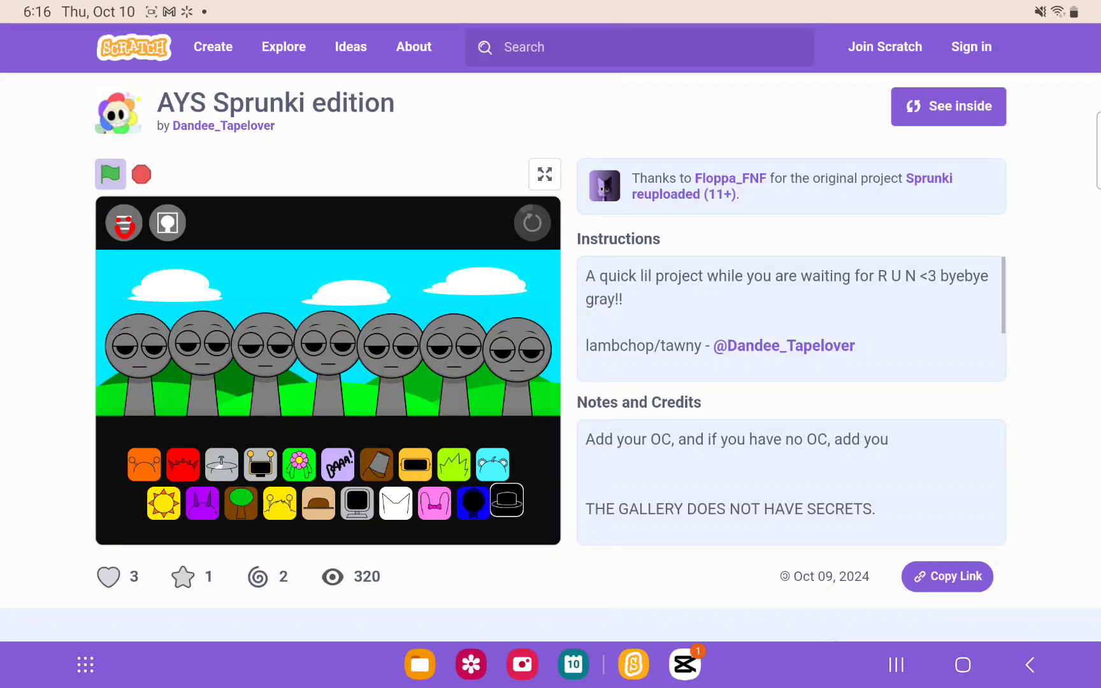
Step: Trigger horror mode with the black hat, then add cat, UFO-hat, missing-poster and sun characters
drag(511, 503, 516, 348)
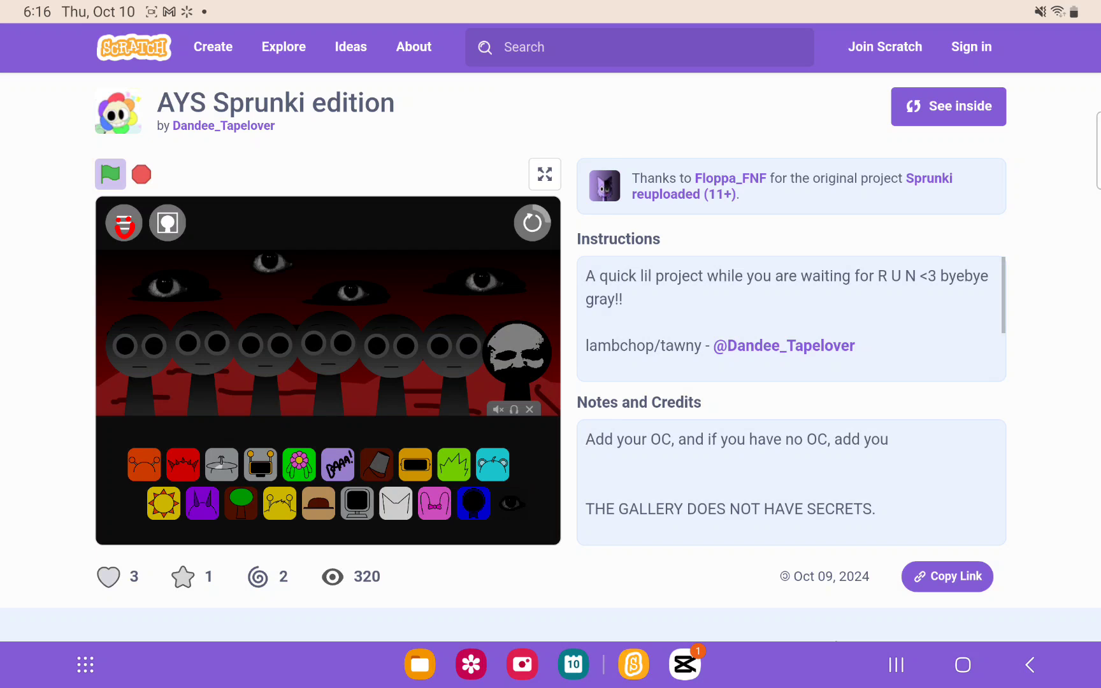
drag(395, 502, 327, 352)
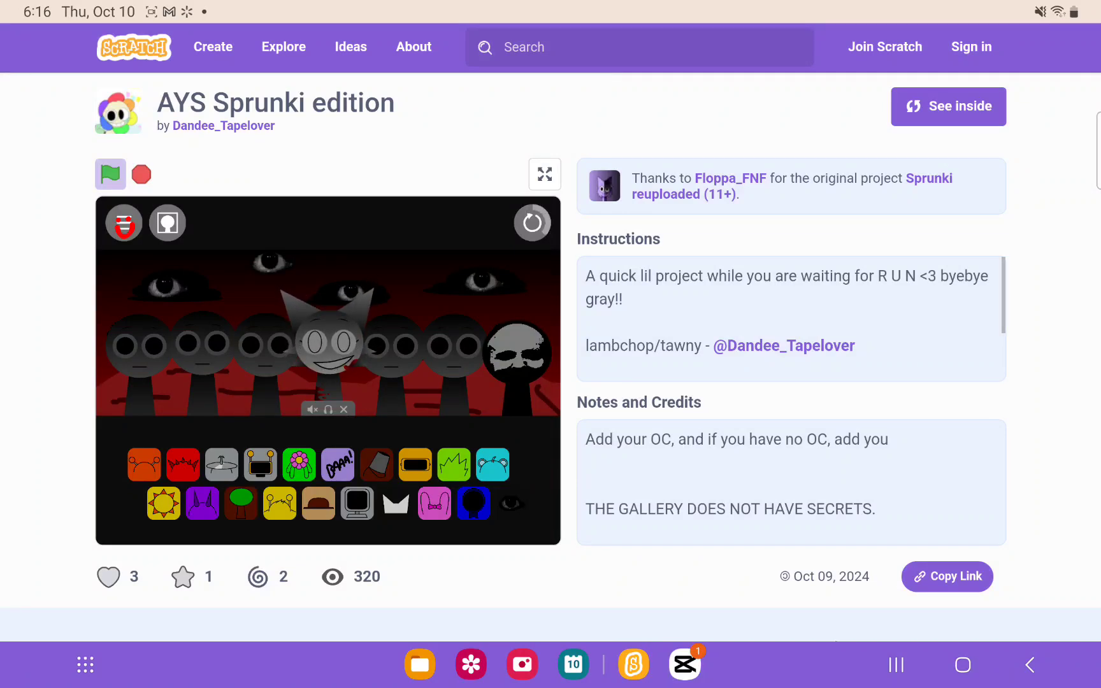
drag(221, 464, 202, 343)
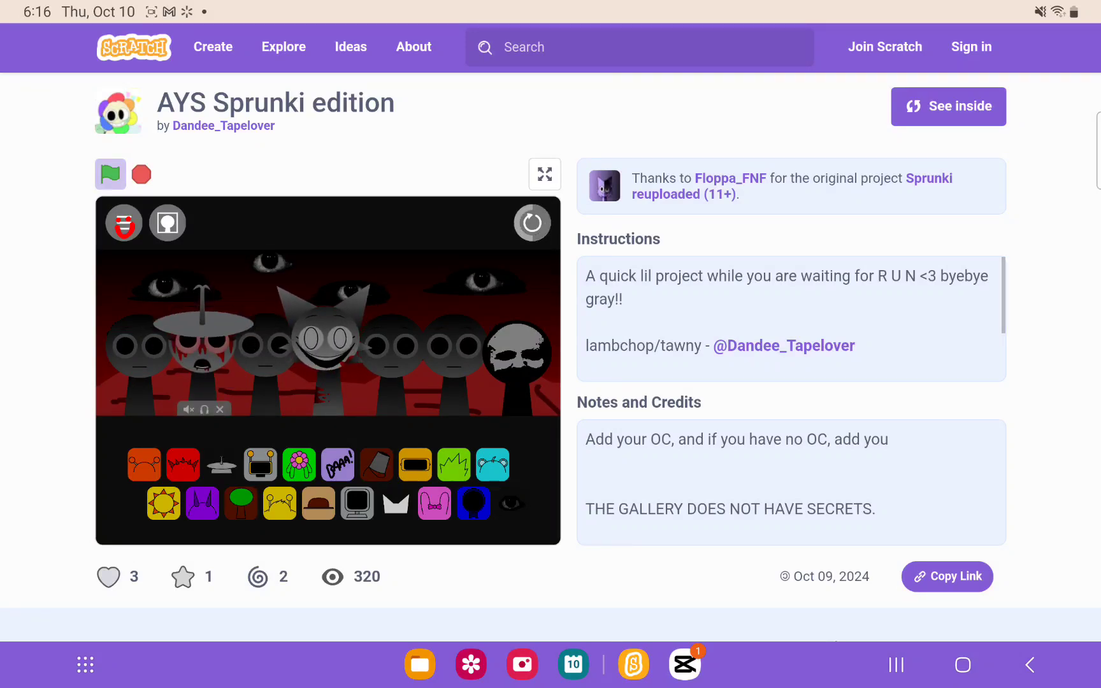
drag(241, 503, 267, 345)
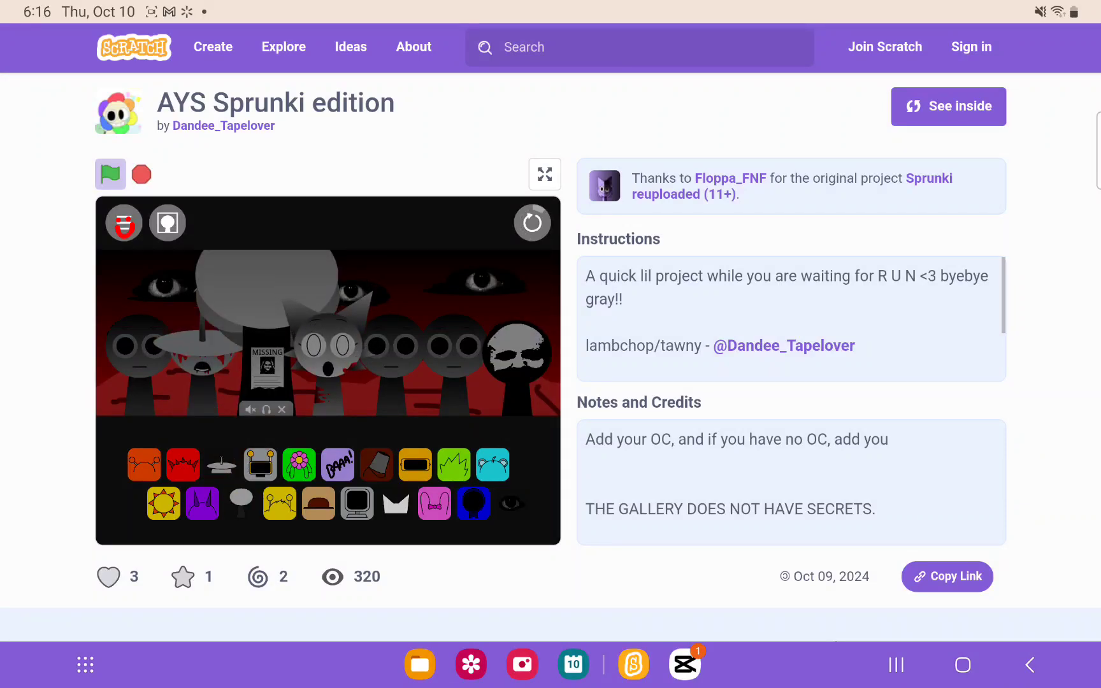
drag(163, 503, 140, 370)
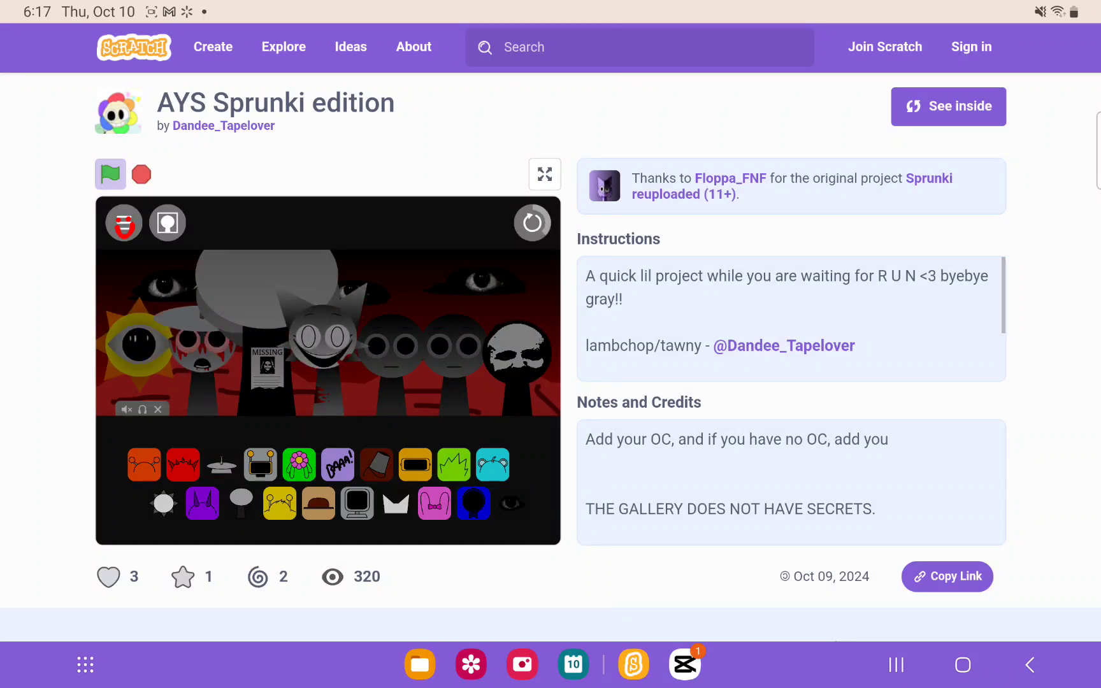
Step: Add the green flower and monitor characters to the fifth and sixth figures
drag(299, 464, 391, 353)
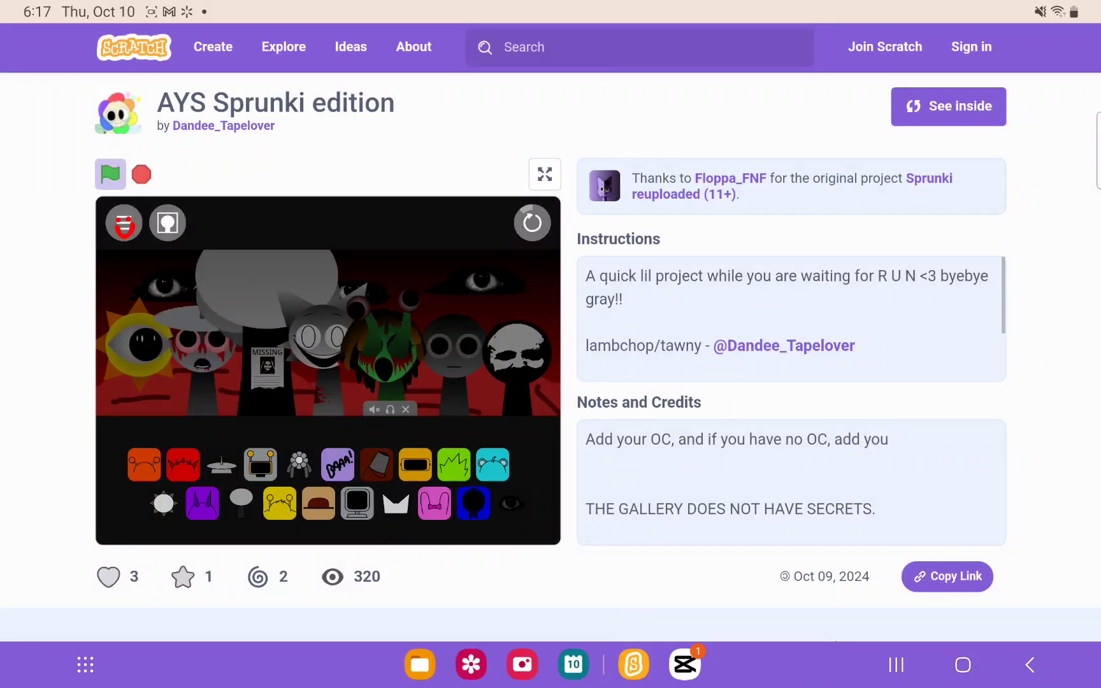
drag(357, 504, 453, 357)
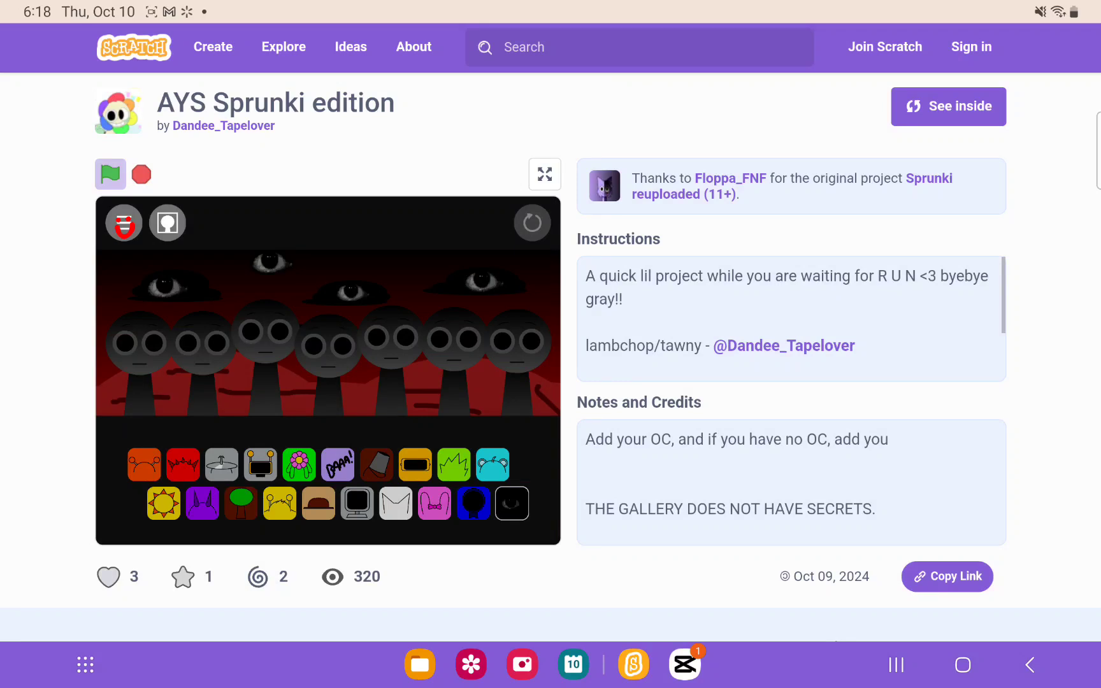
Step: Place the cat in the middle, then add flower, UFO-hat and missing-poster characters
drag(396, 503, 515, 344)
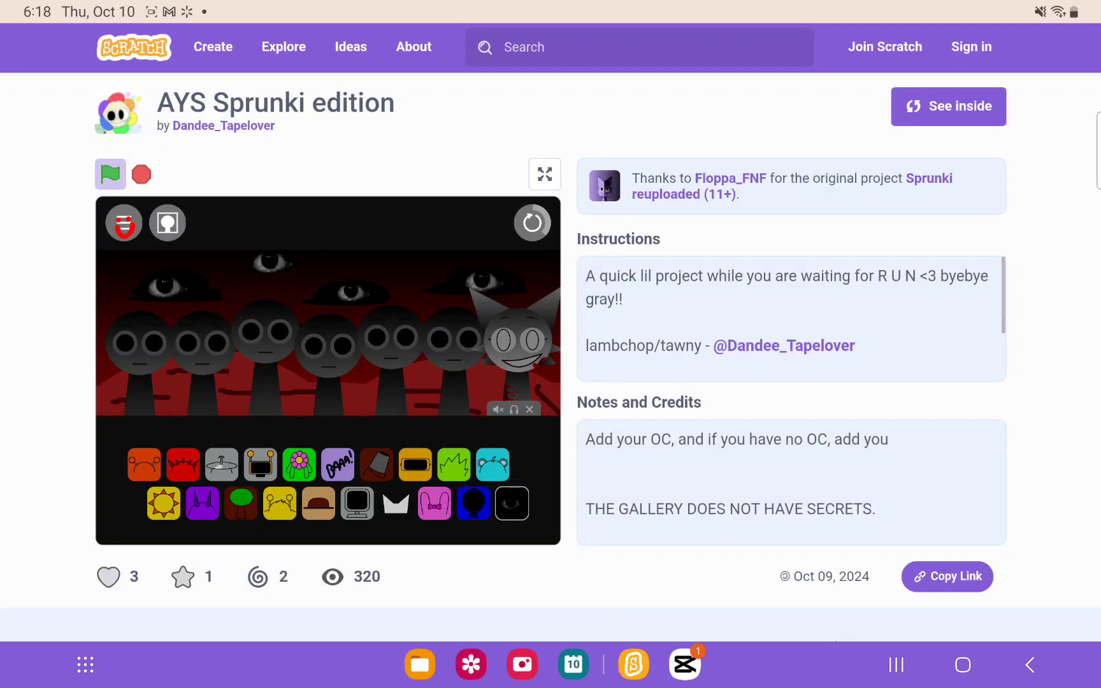
click(516, 344)
drag(396, 503, 339, 357)
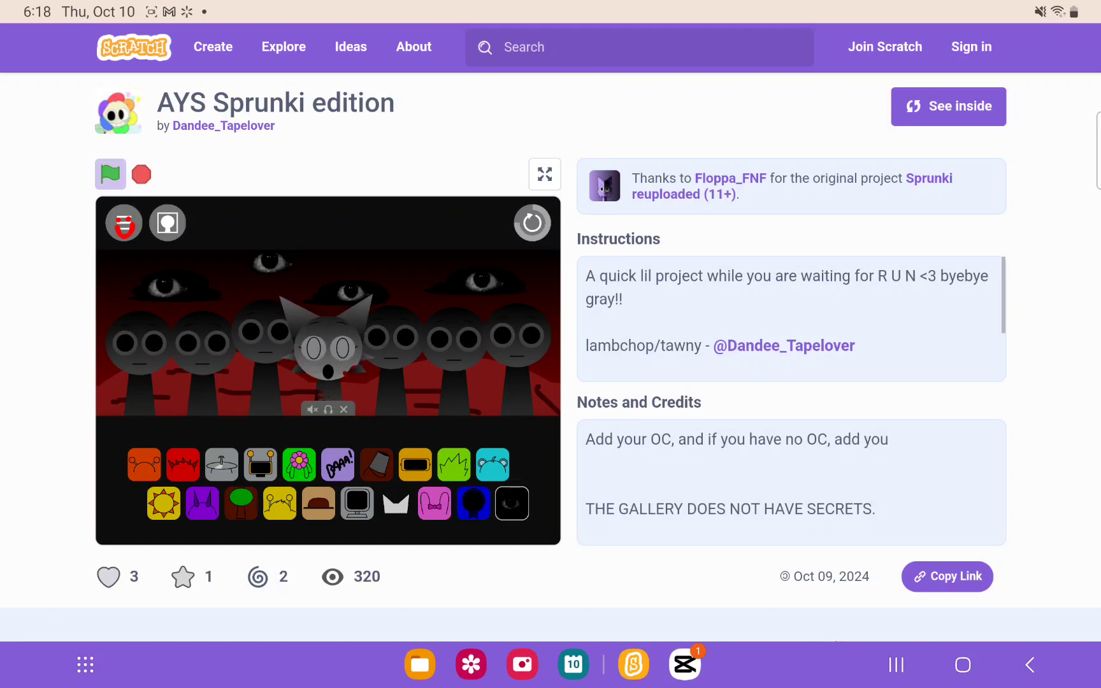
drag(299, 465, 265, 349)
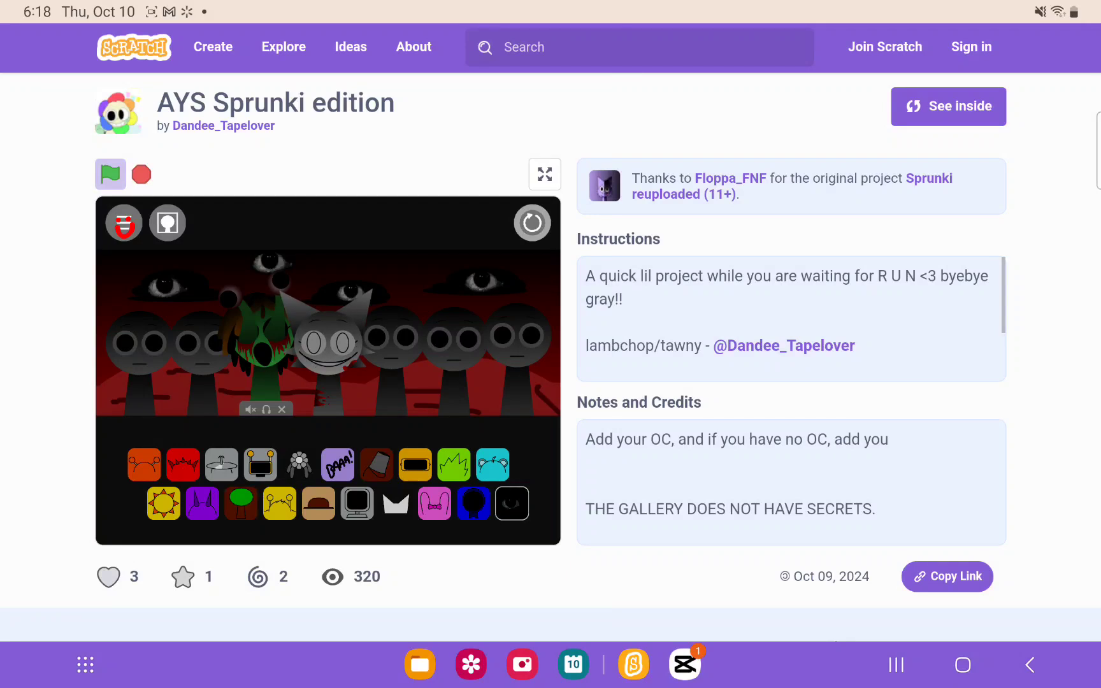
drag(221, 465, 203, 344)
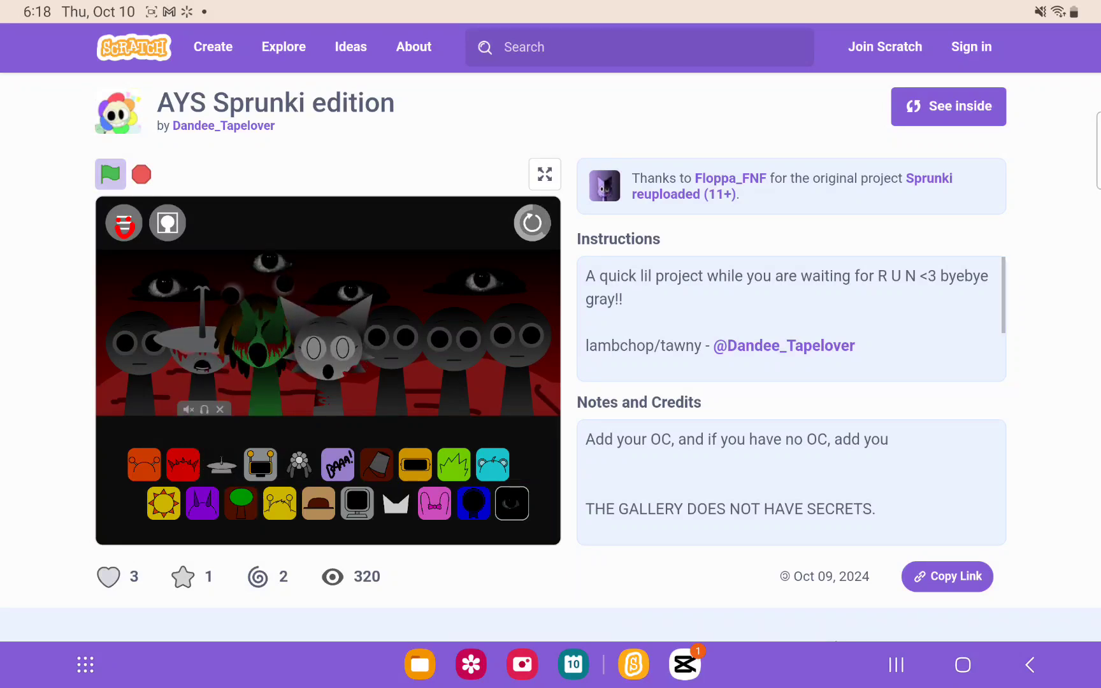
drag(241, 504, 143, 344)
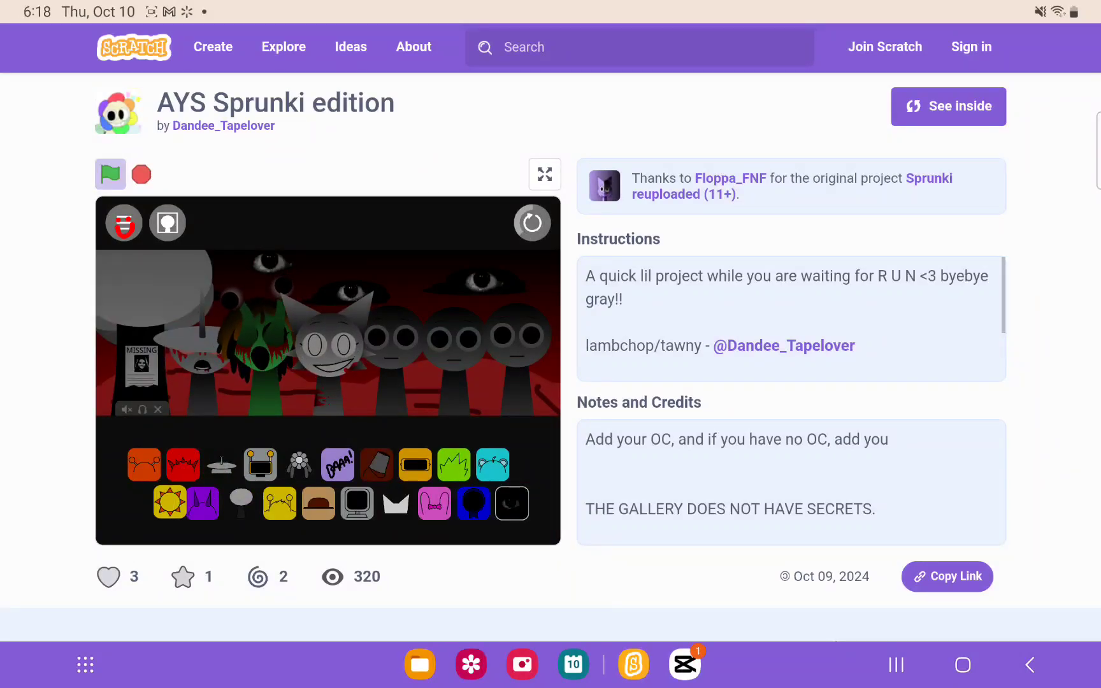
Step: Add eyeball sun, monitor and purple cat, briefly trying then removing the pink bunny
mouse_move(163, 503)
mouse_down()
mouse_move(520, 384)
mouse_move(516, 353)
mouse_up()
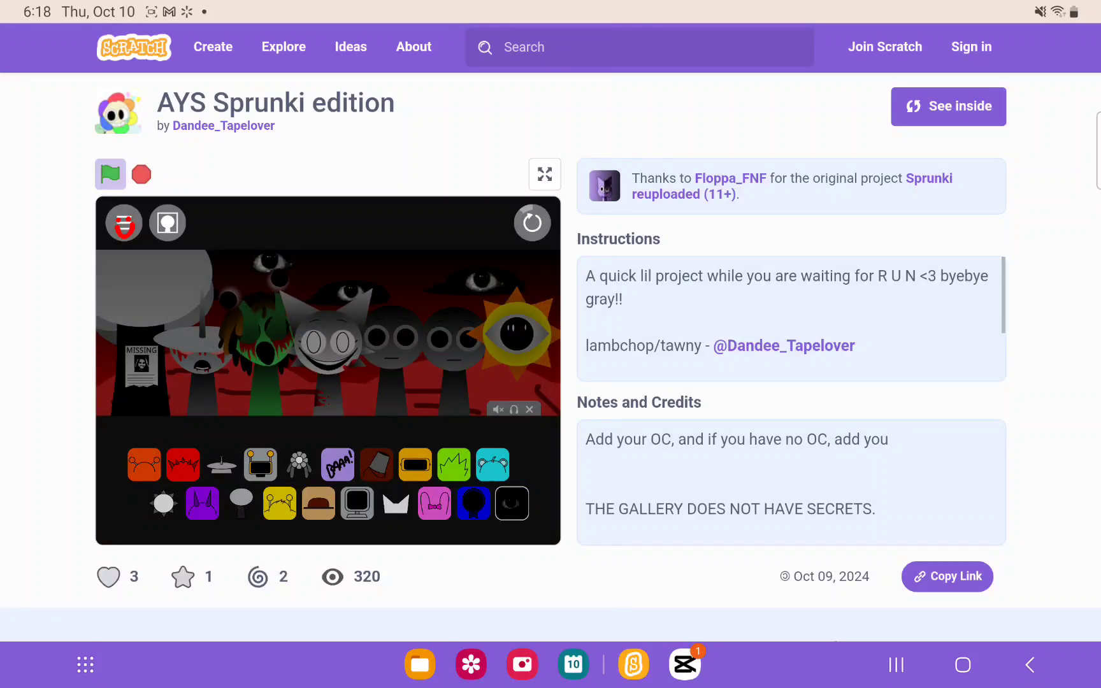
drag(357, 503, 391, 344)
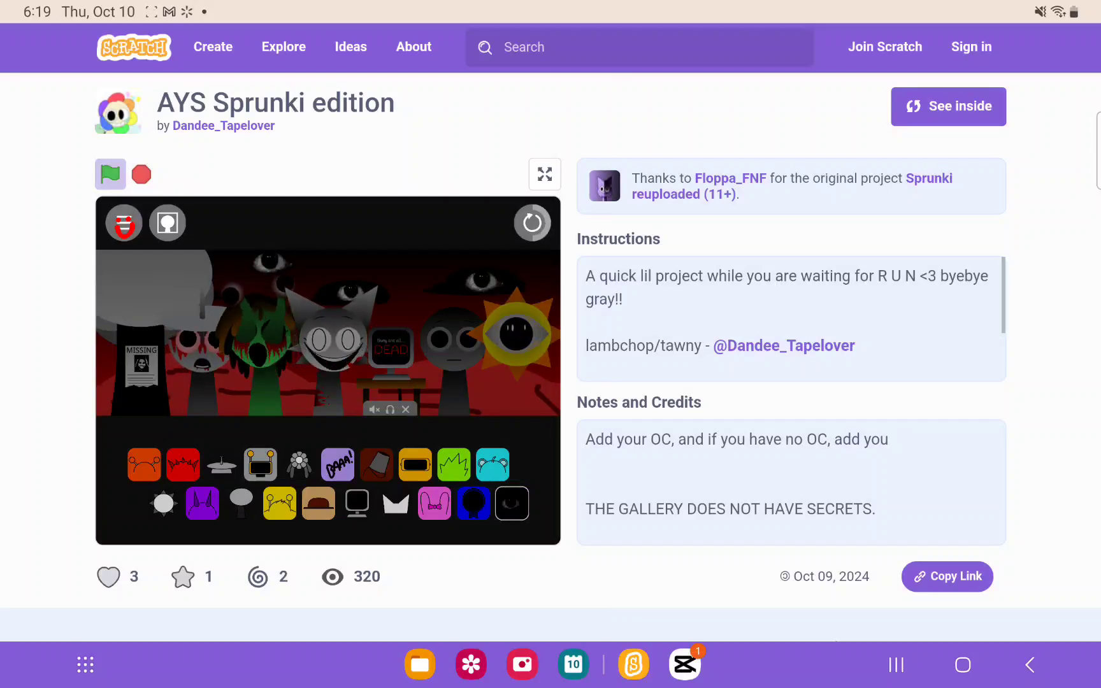
drag(435, 503, 451, 339)
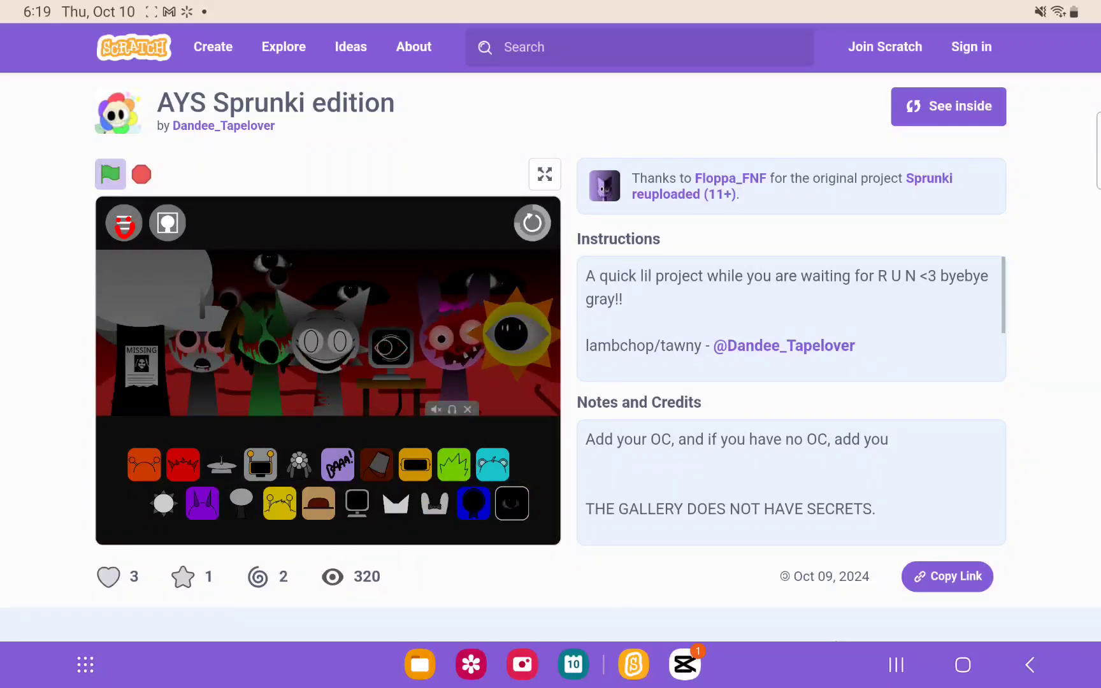
click(453, 339)
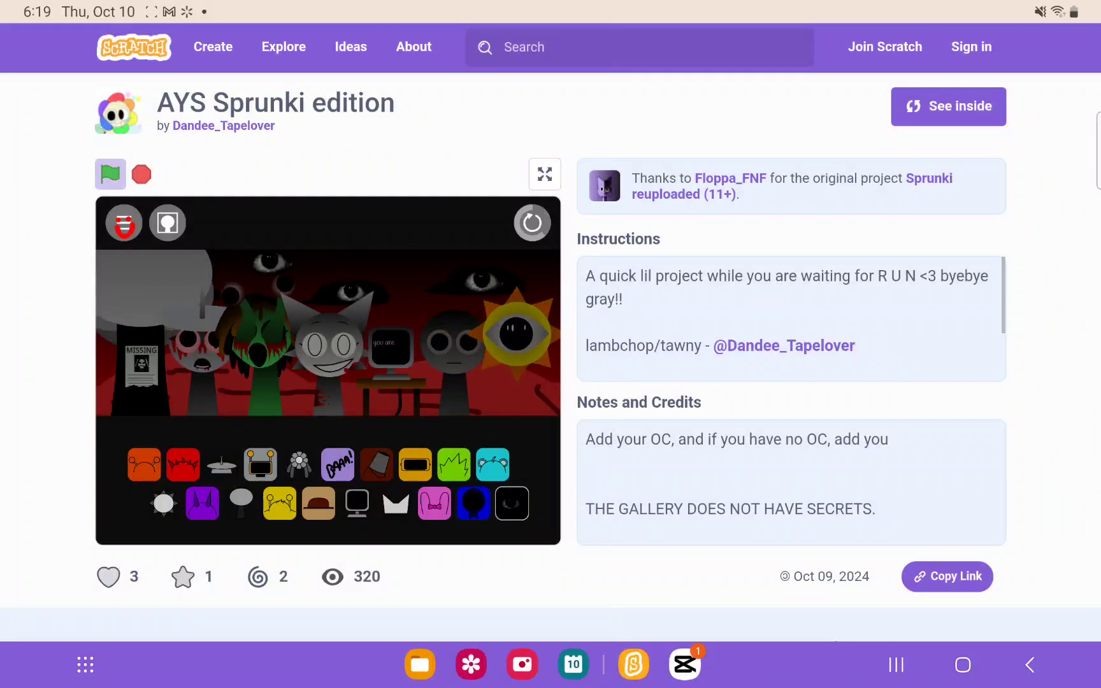
drag(337, 464, 454, 339)
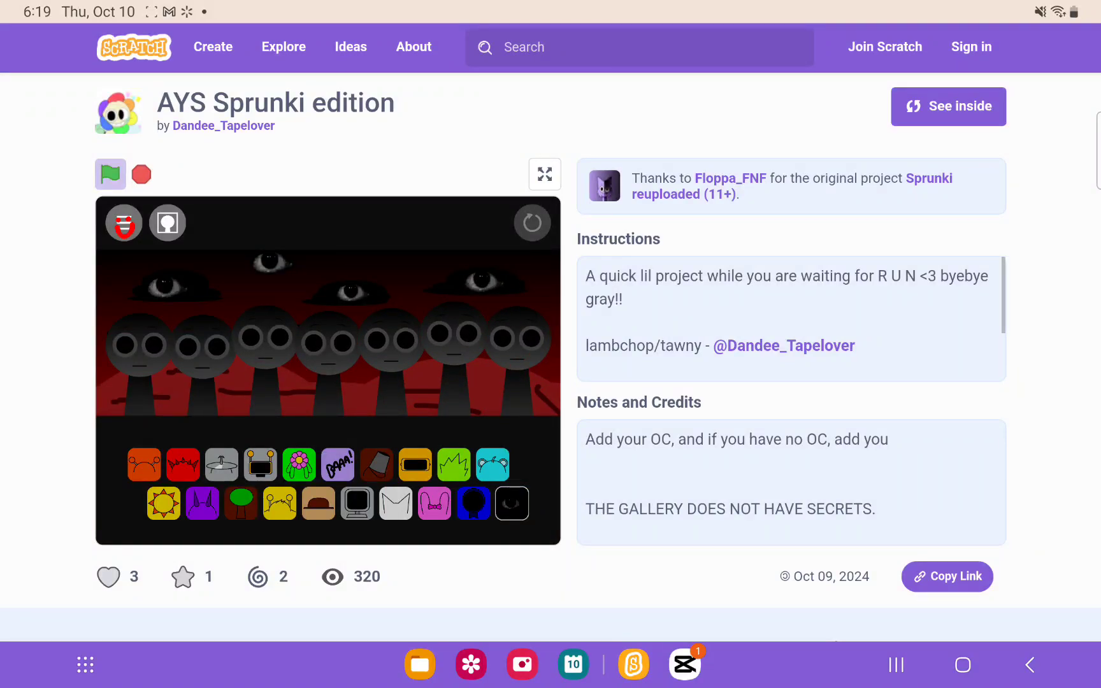
scroll(551, 357, down, 5)
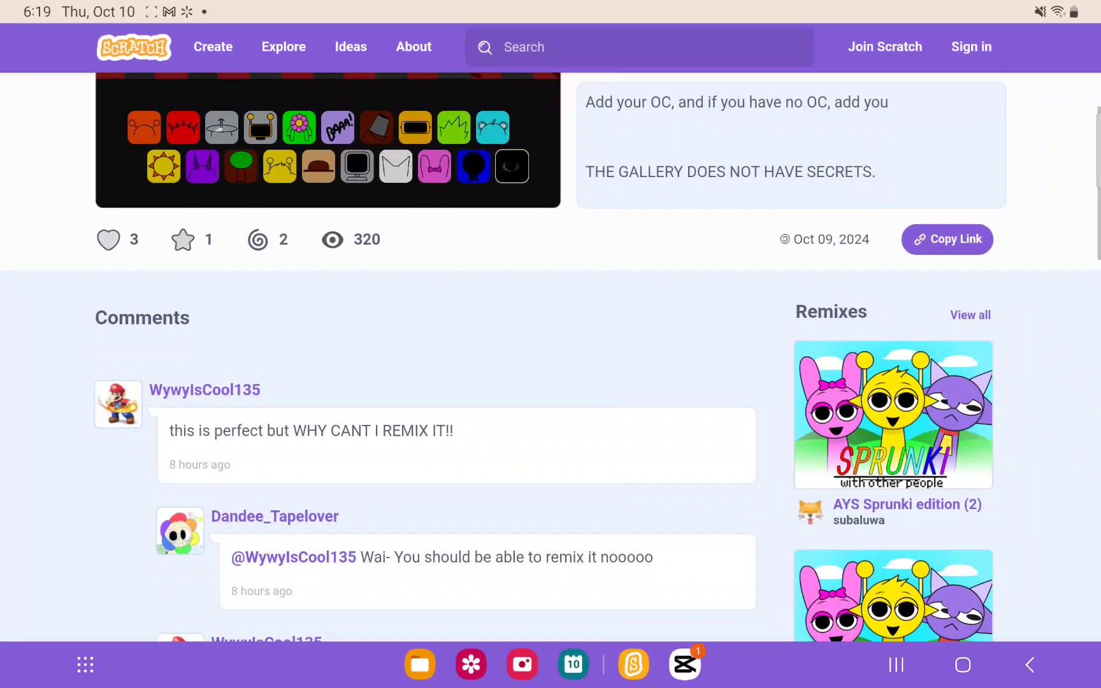
scroll(550, 356, down, 2)
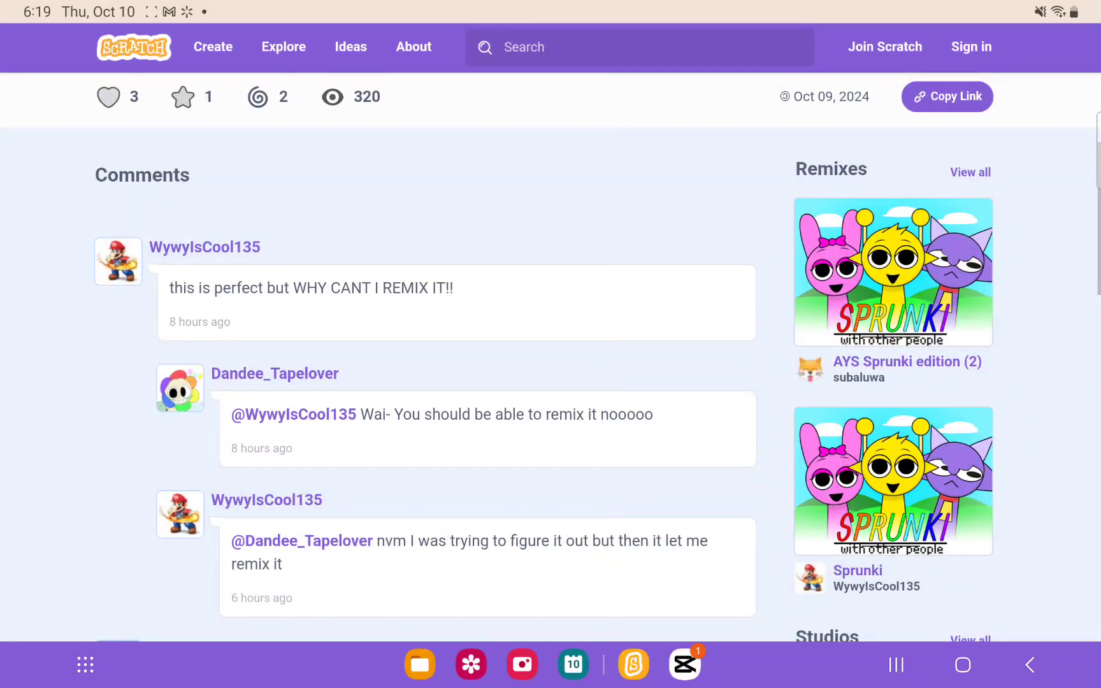
scroll(551, 356, up, 1)
scroll(550, 356, up, 5)
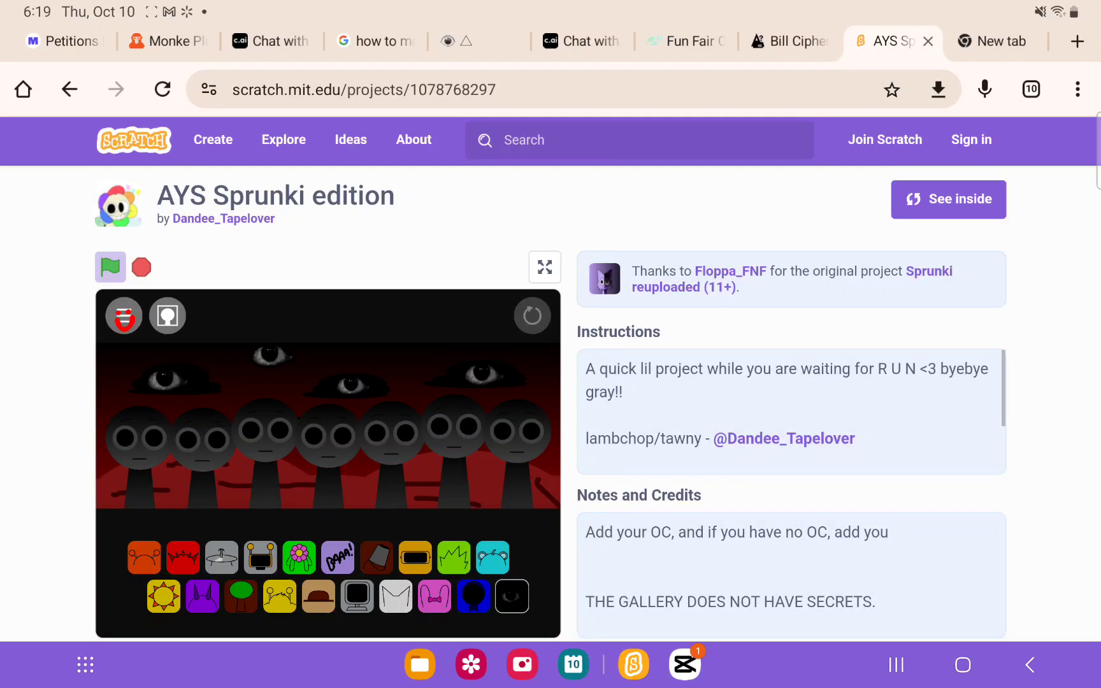
Step: Start the project and add monitor, sun, tree, white cat, purple cat, flower and antenna-hat characters
click(110, 267)
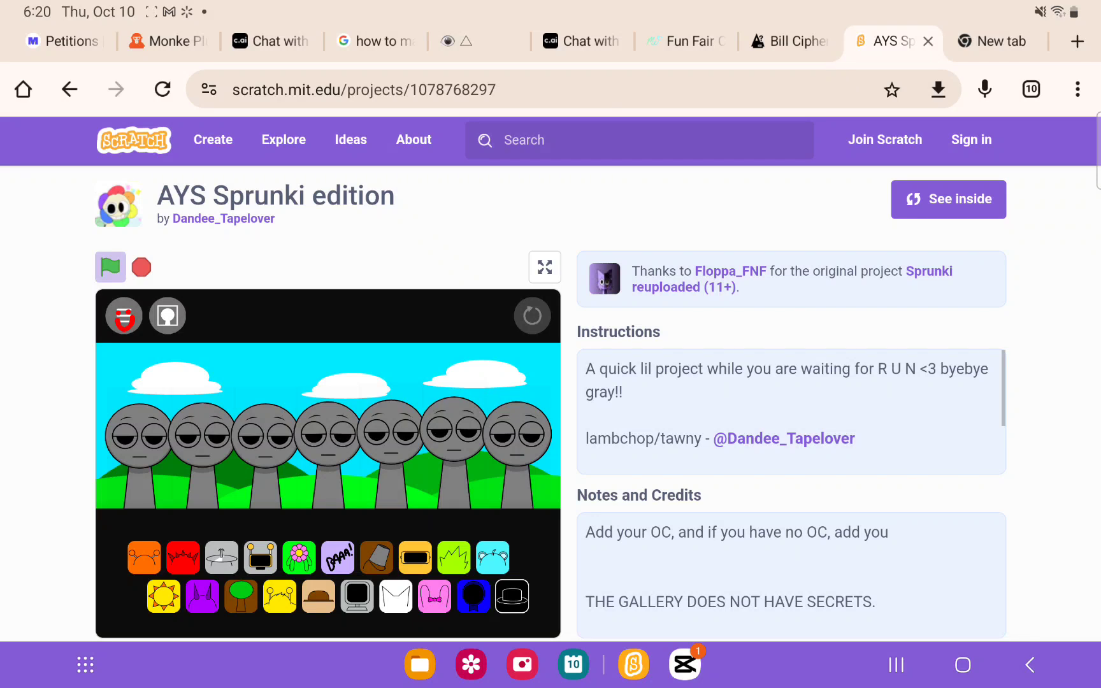
drag(356, 595, 454, 438)
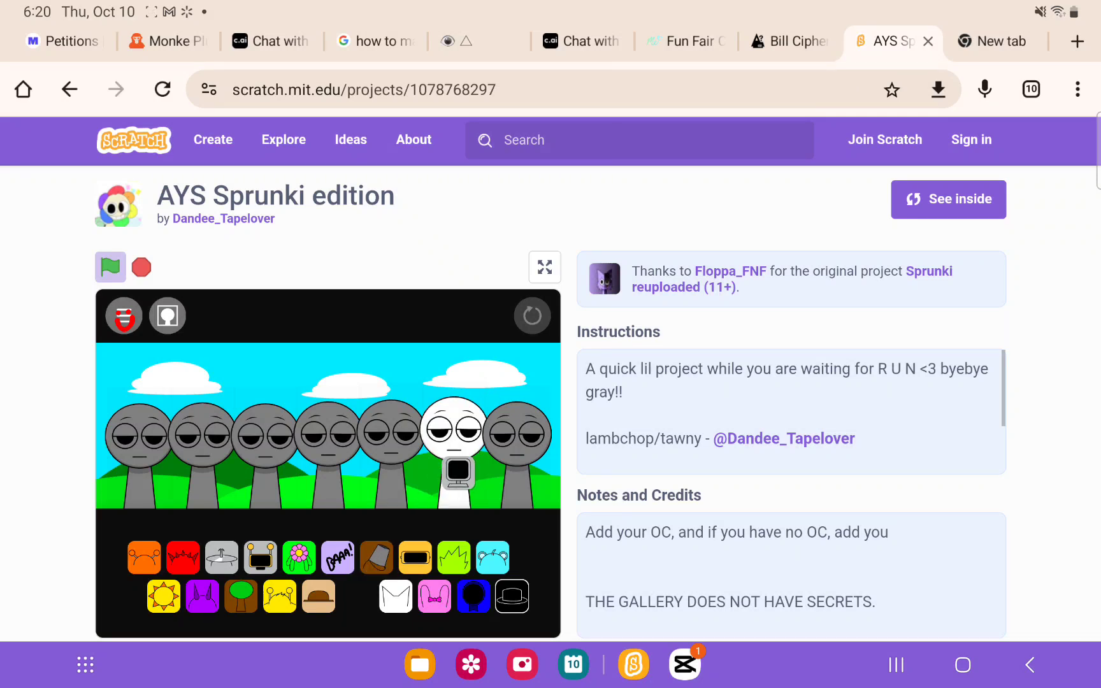
drag(164, 595, 138, 430)
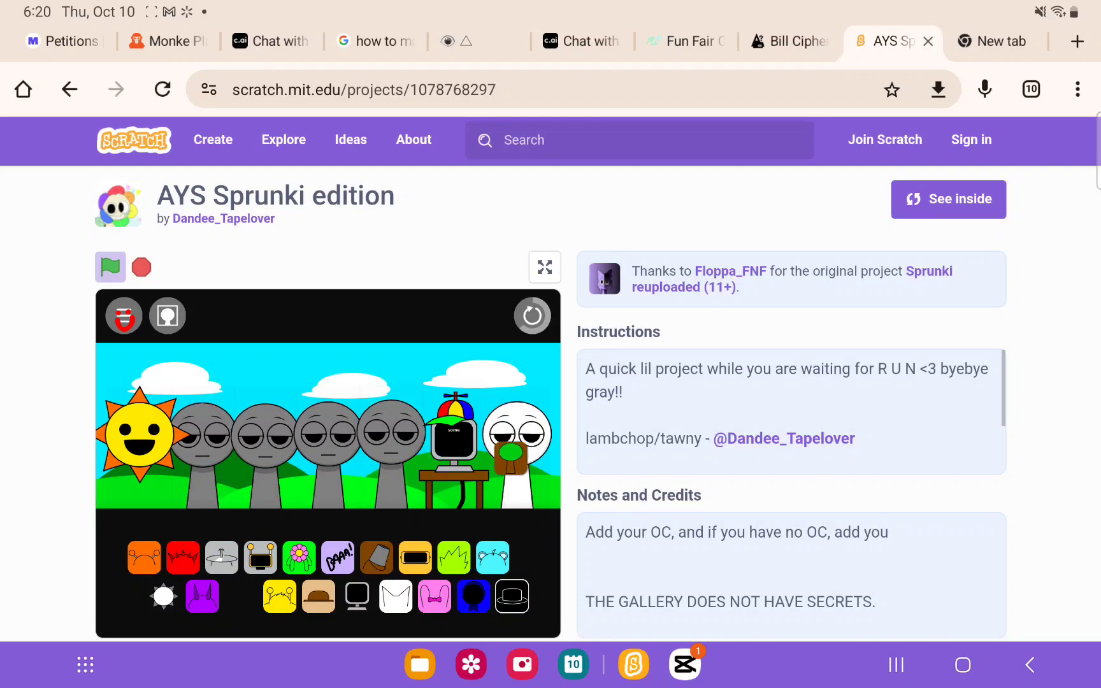
drag(241, 595, 516, 438)
drag(396, 595, 328, 431)
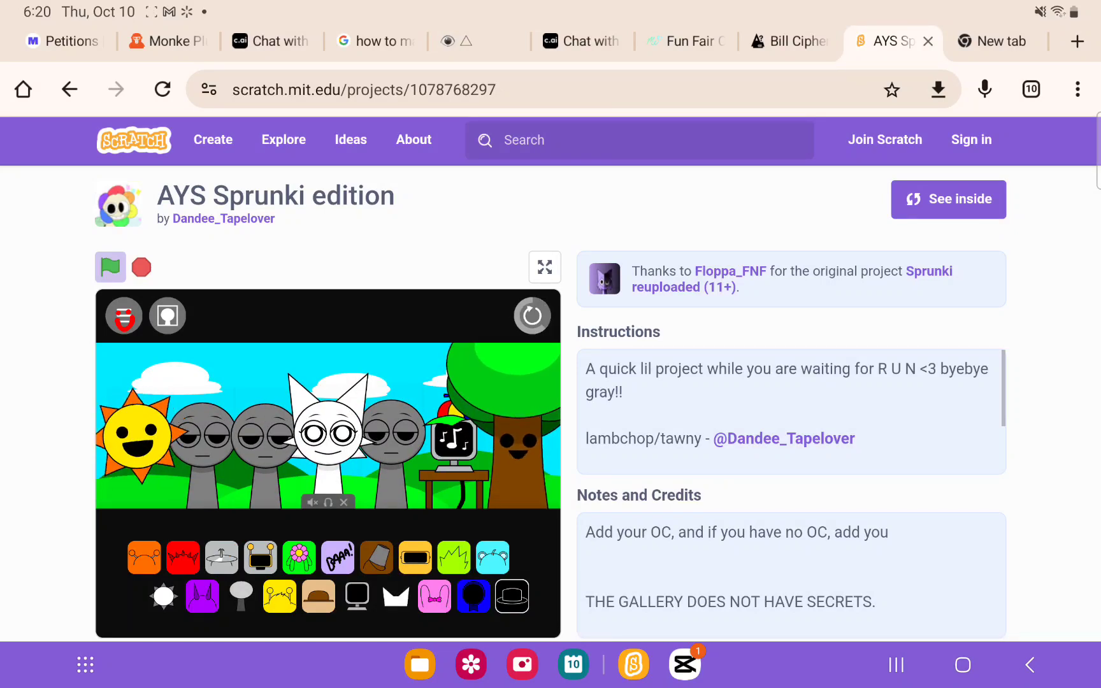
drag(337, 557, 391, 430)
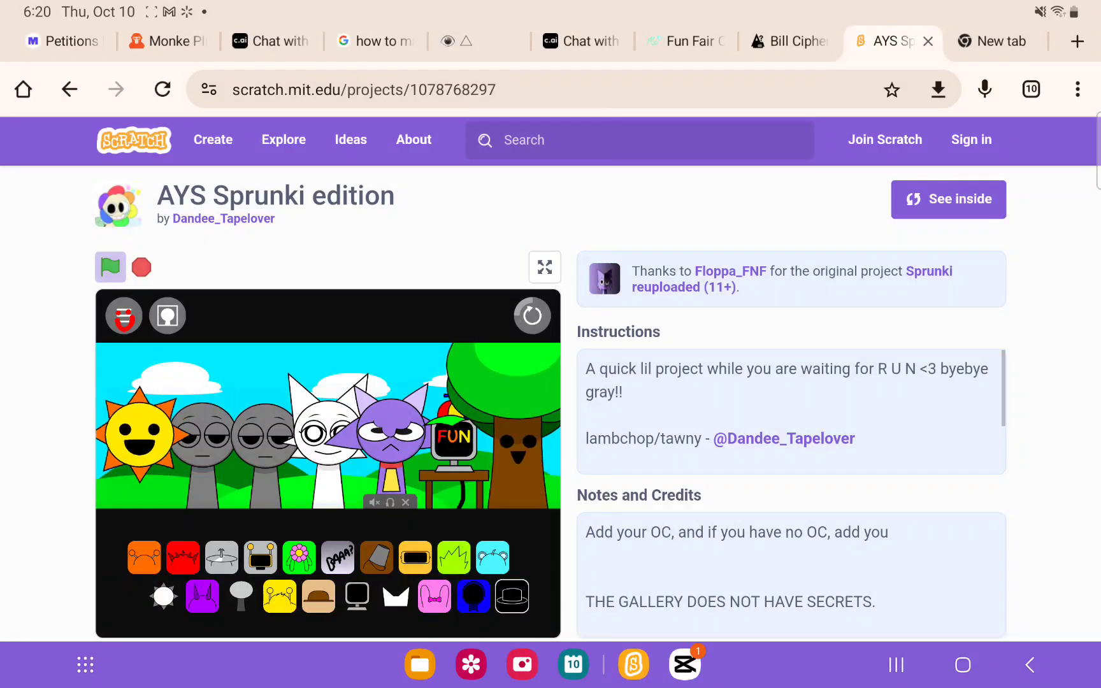
drag(298, 558, 206, 439)
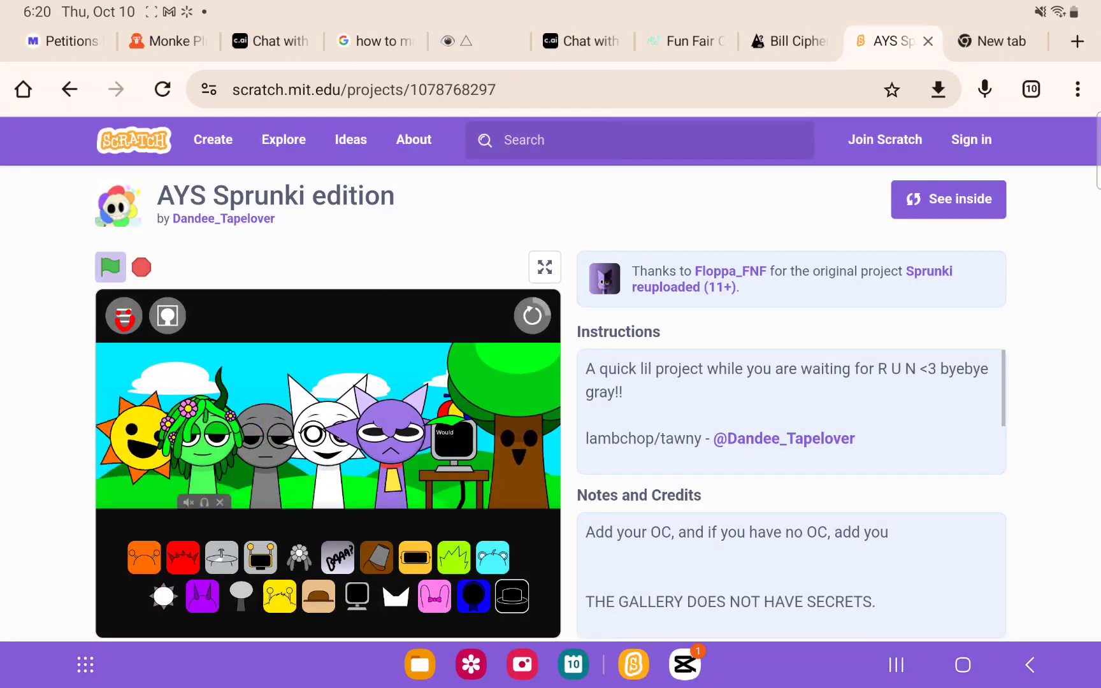
drag(222, 557, 263, 431)
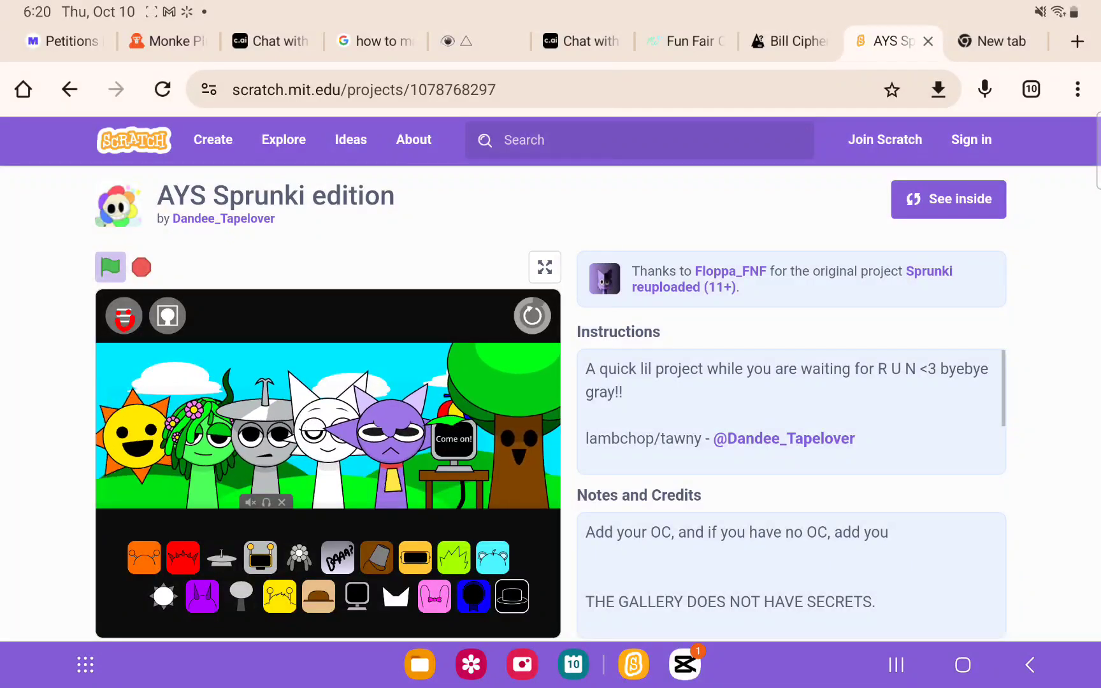
Step: Replace the purple cat with the black hat character to trigger horror mode
drag(512, 596, 516, 546)
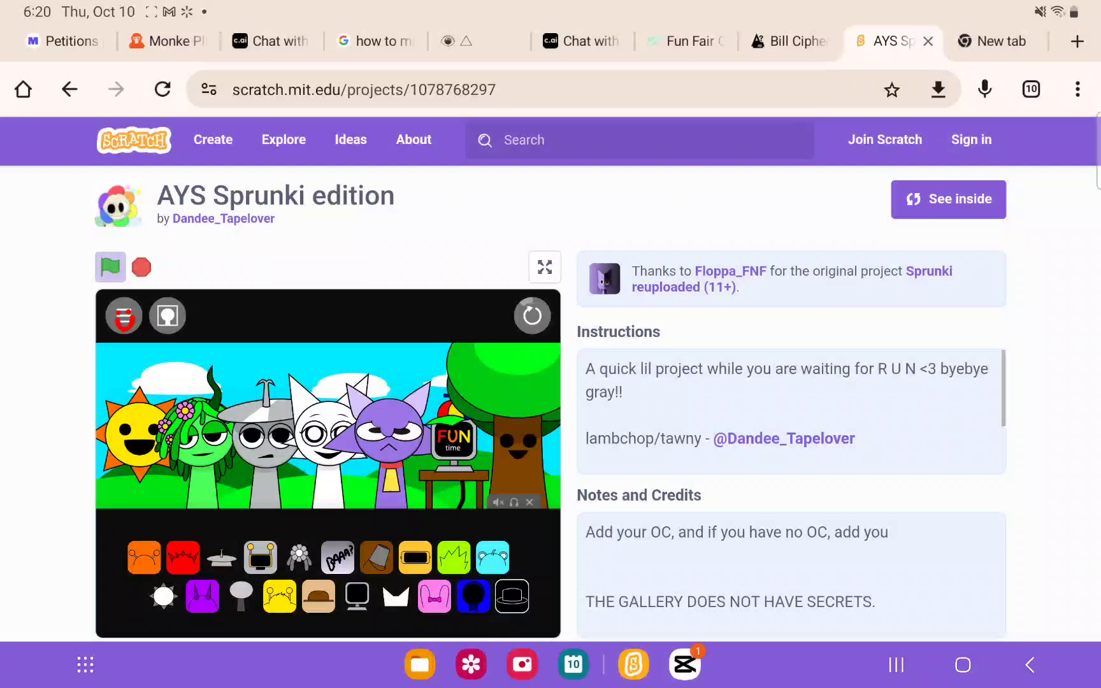
click(392, 430)
mouse_move(512, 597)
mouse_down()
mouse_move(498, 557)
mouse_move(403, 551)
mouse_move(389, 481)
mouse_up()
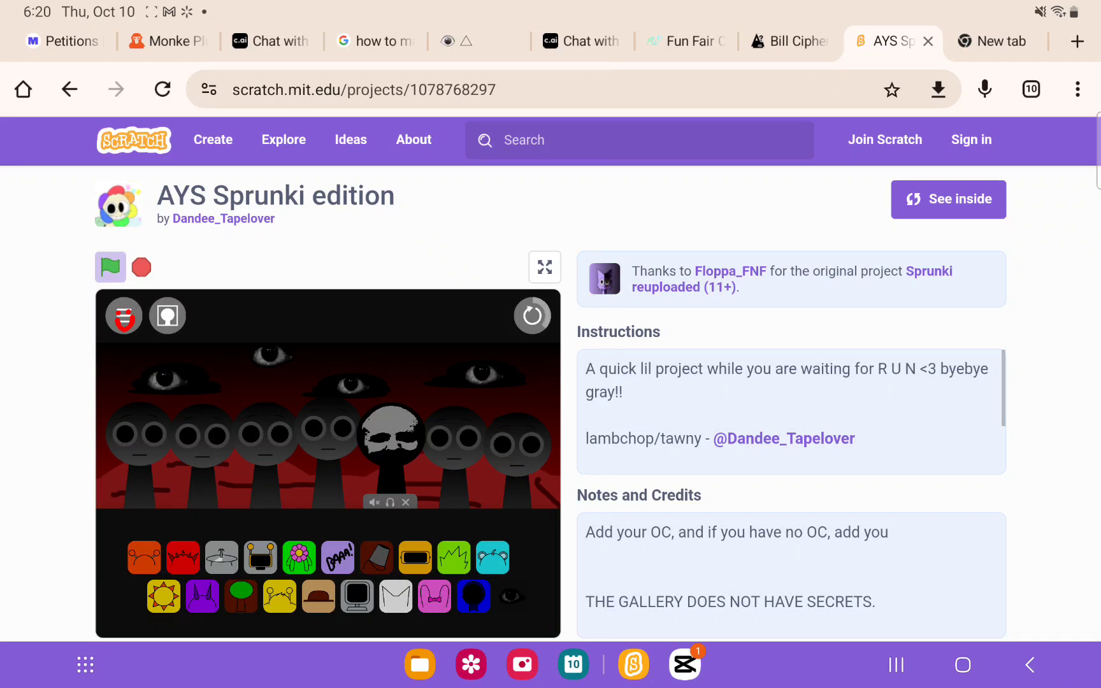
Step: Add purple cat, grey cat, green creature, monitor, eyeball sun and missing-poster to the horror mix
mouse_move(338, 558)
mouse_down()
mouse_move(450, 475)
mouse_move(533, 443)
mouse_up()
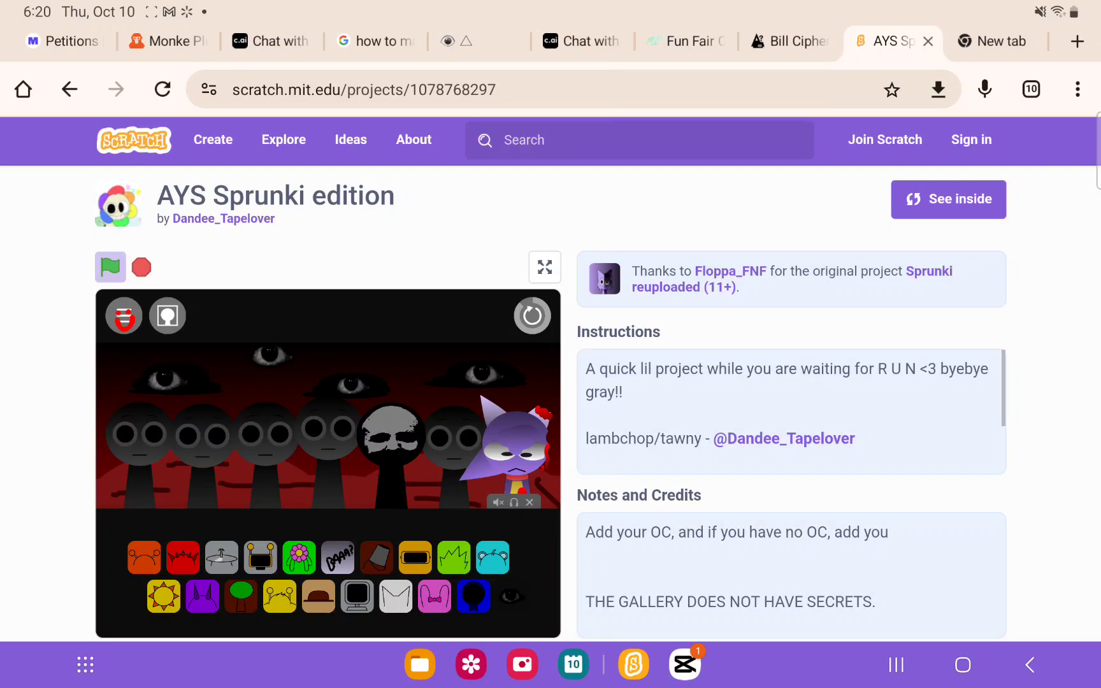
drag(395, 596, 332, 430)
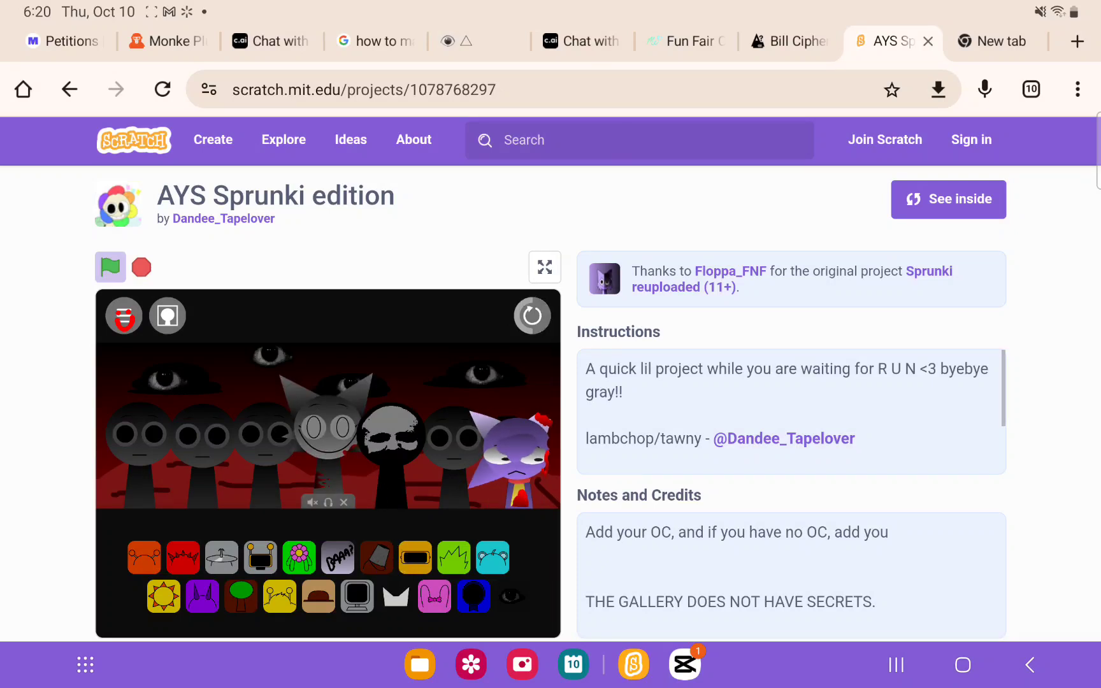
drag(298, 556, 220, 484)
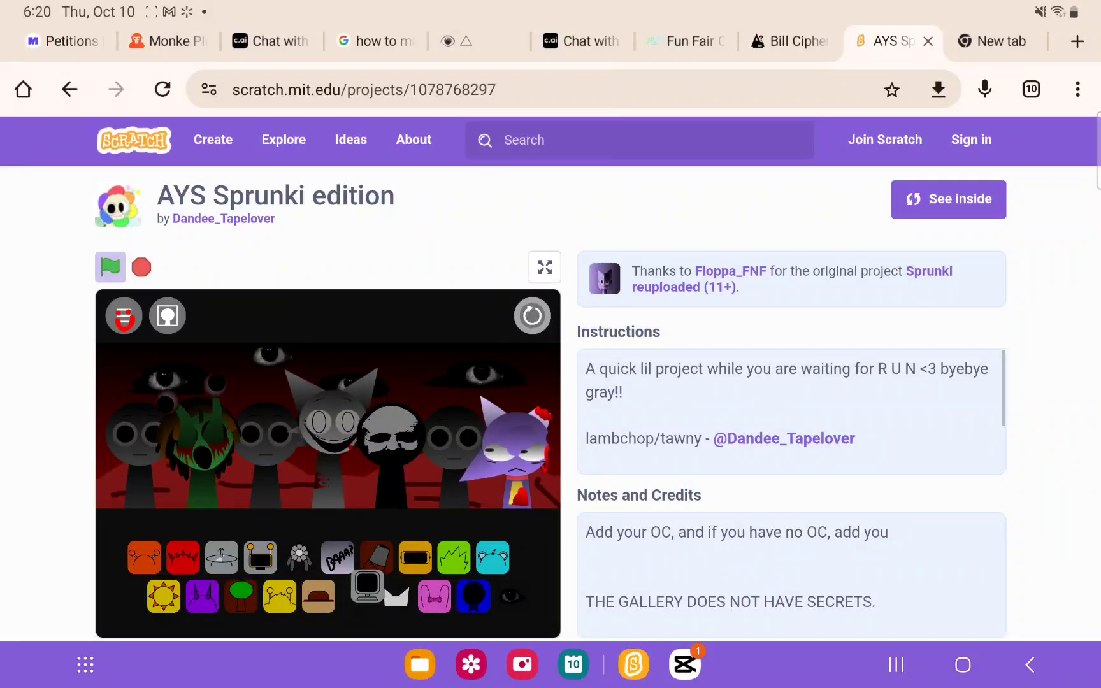
drag(357, 594, 265, 430)
click(202, 430)
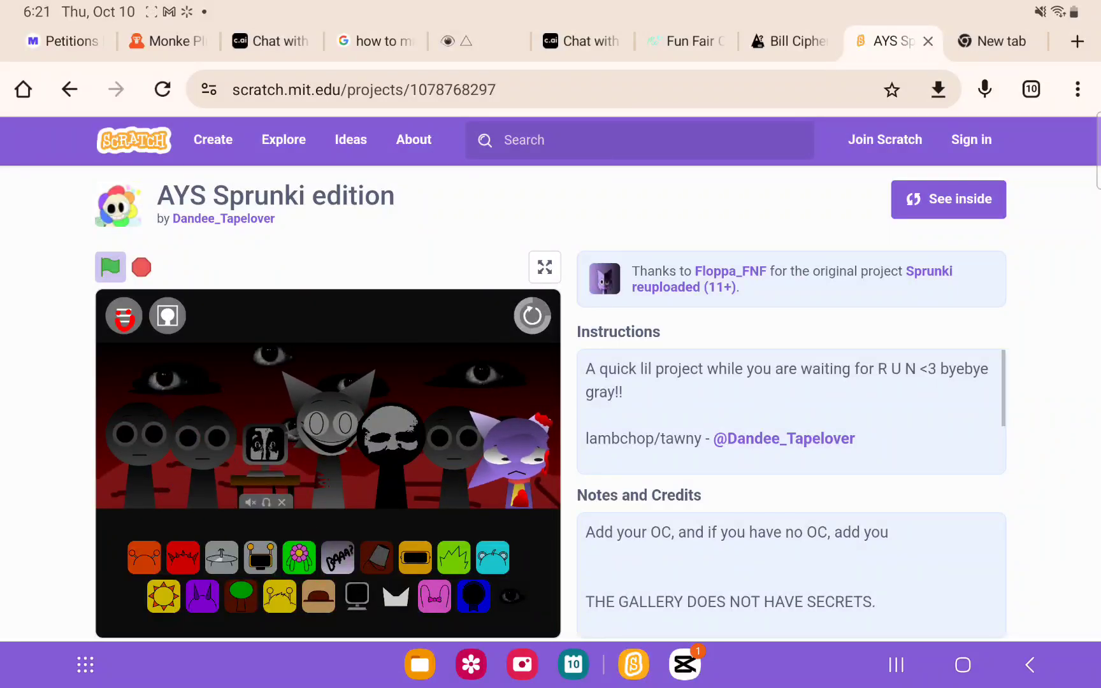
drag(298, 556, 202, 429)
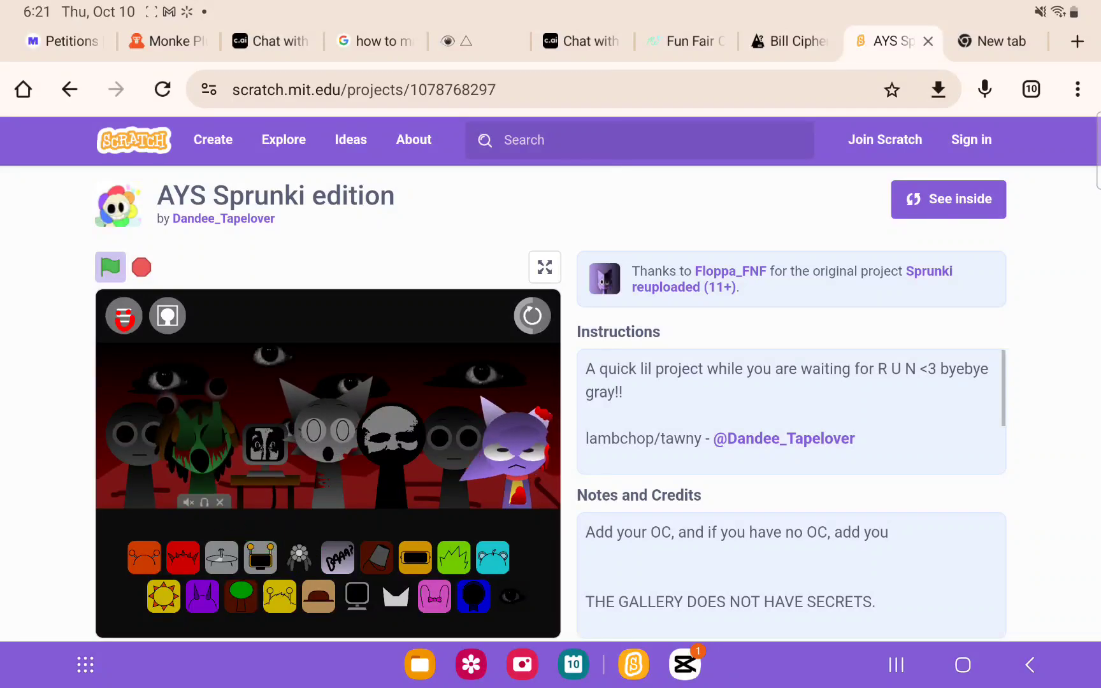
mouse_move(163, 595)
mouse_down()
mouse_move(135, 499)
mouse_move(138, 430)
mouse_up()
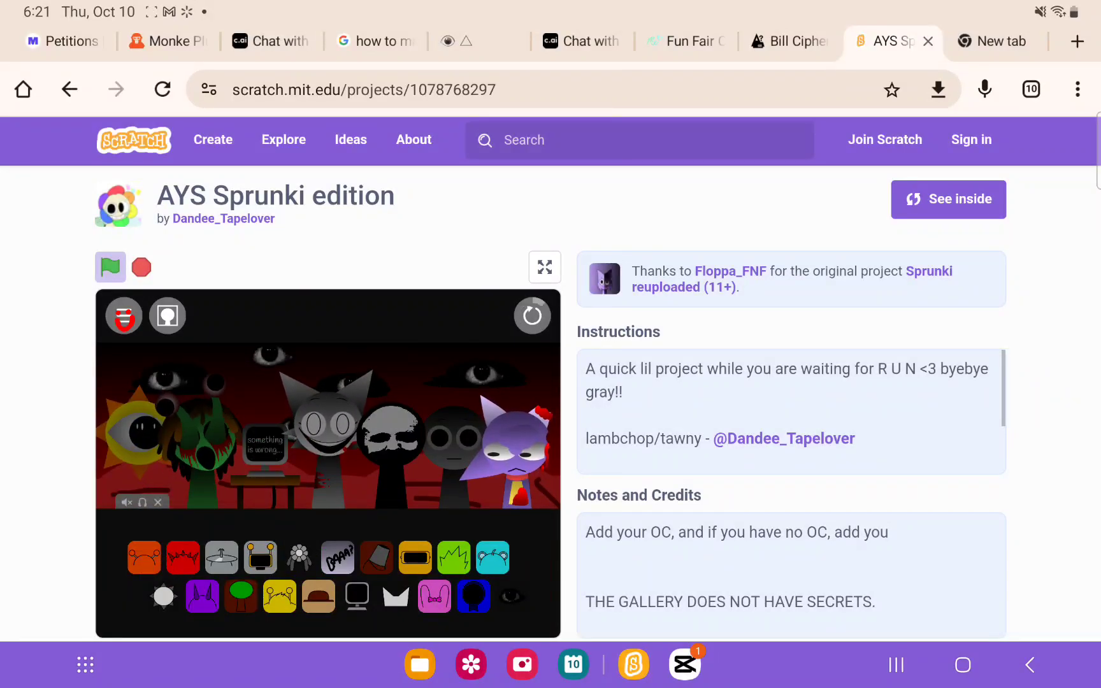
drag(241, 591, 456, 438)
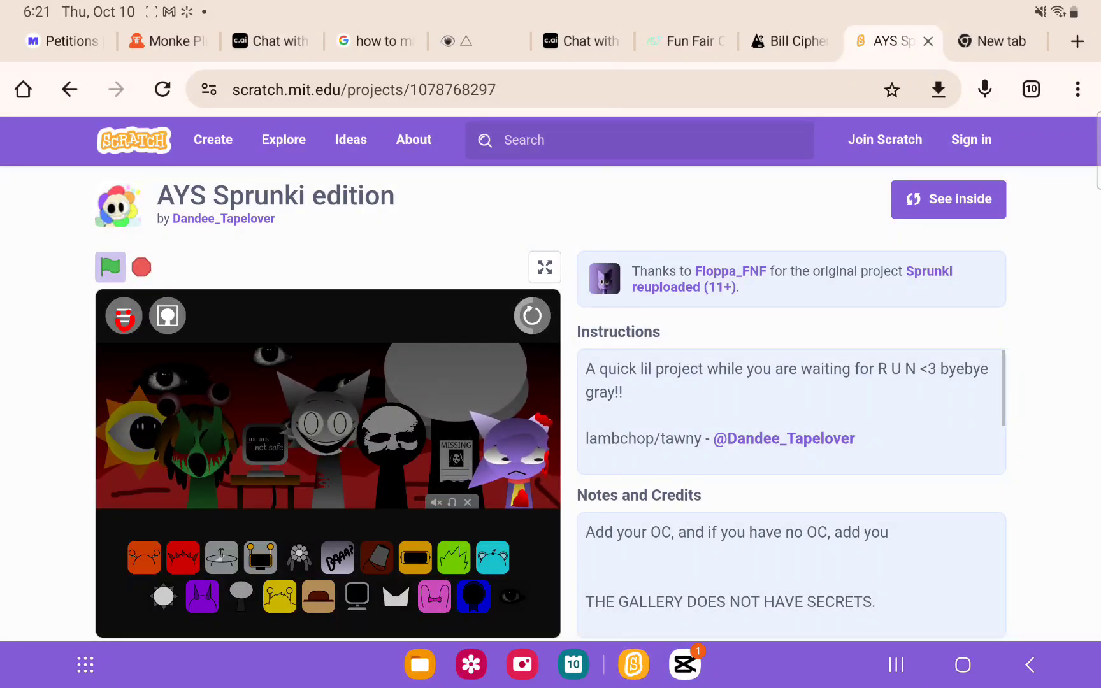
Step: Go back from the AYS Sprunki project to the Incredibox - Sprunki Archives studio
click(1030, 664)
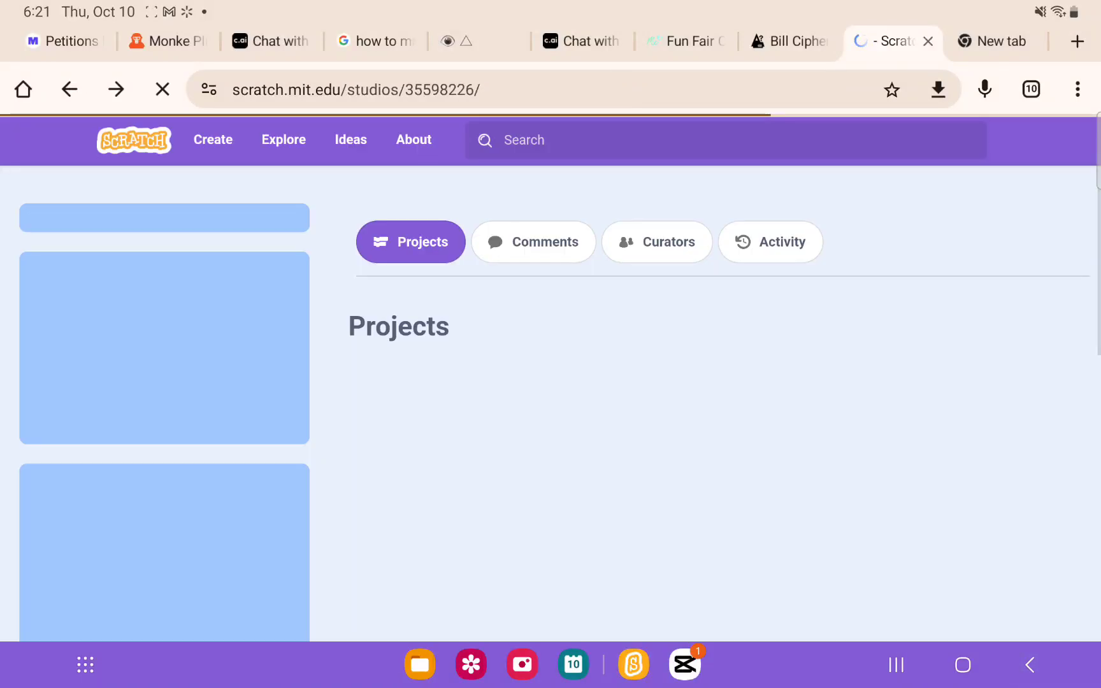
scroll(713, 404, down, 5)
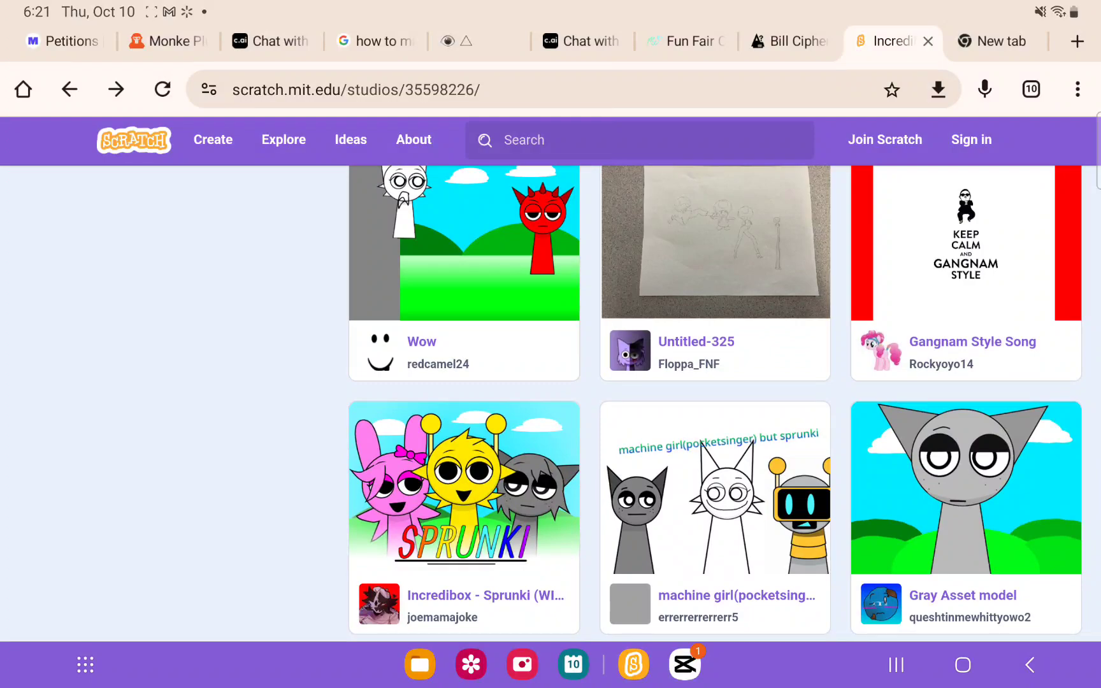
scroll(714, 405, up, 10)
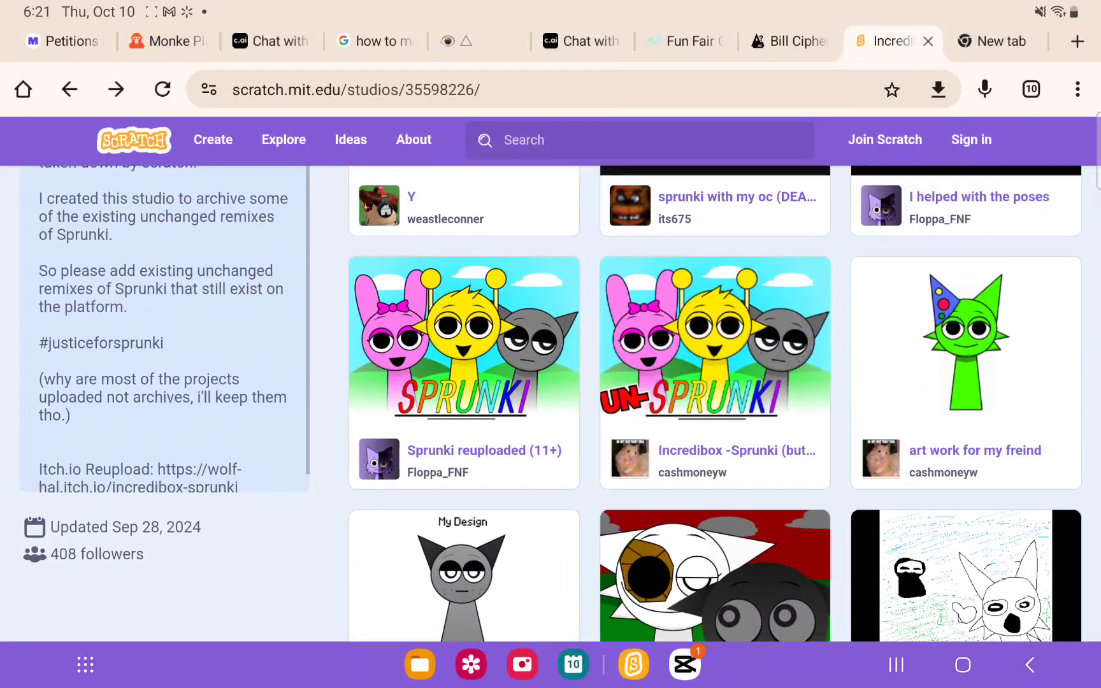
scroll(713, 404, up, 5)
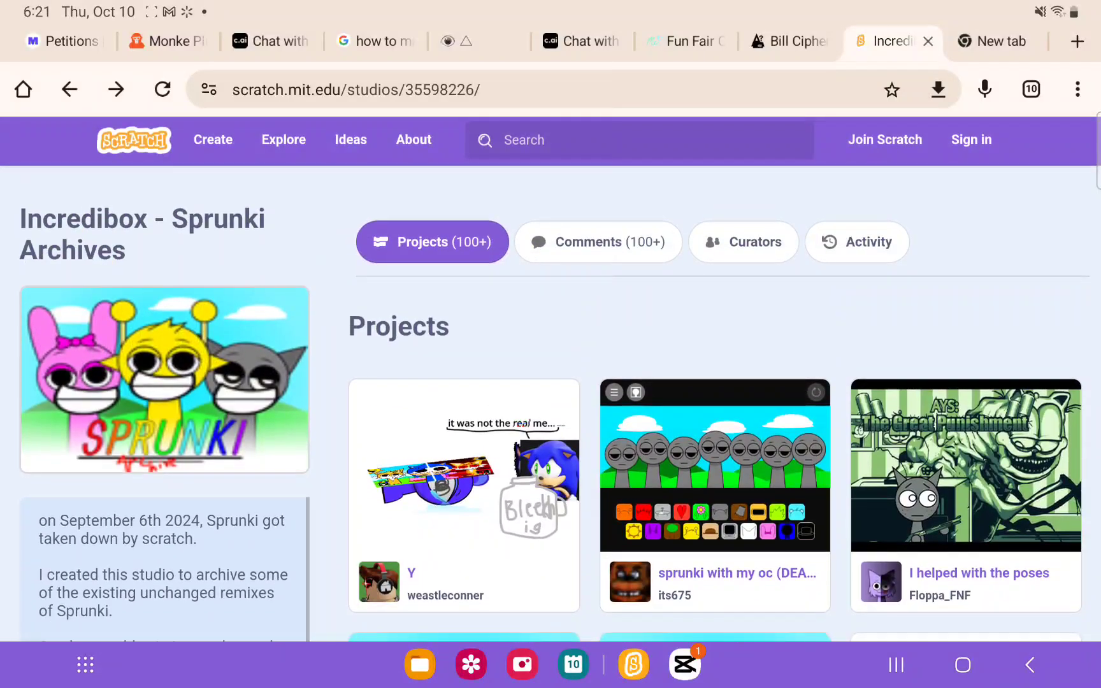